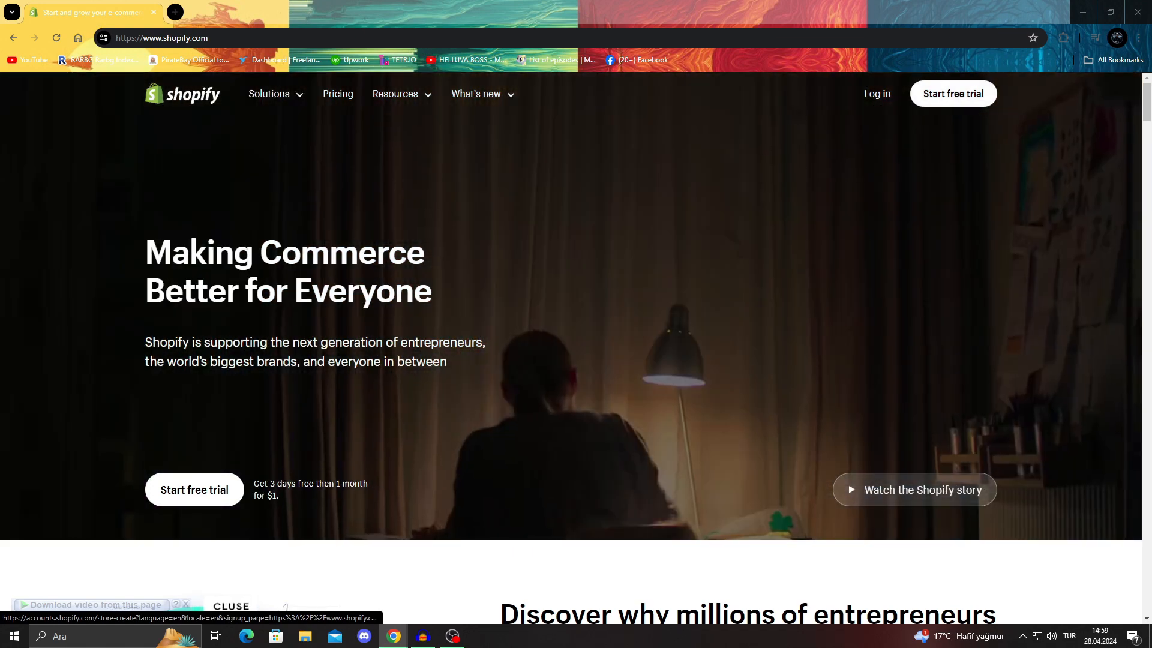
Log in to Shopify with the existing saved account
click(877, 94)
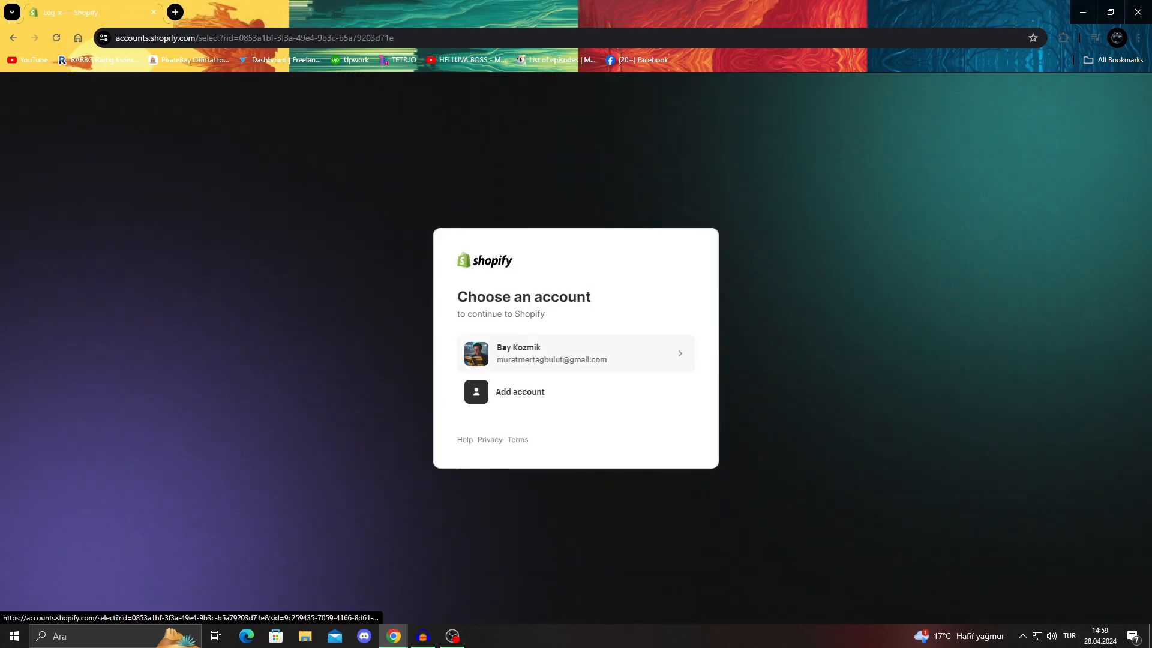
click(576, 353)
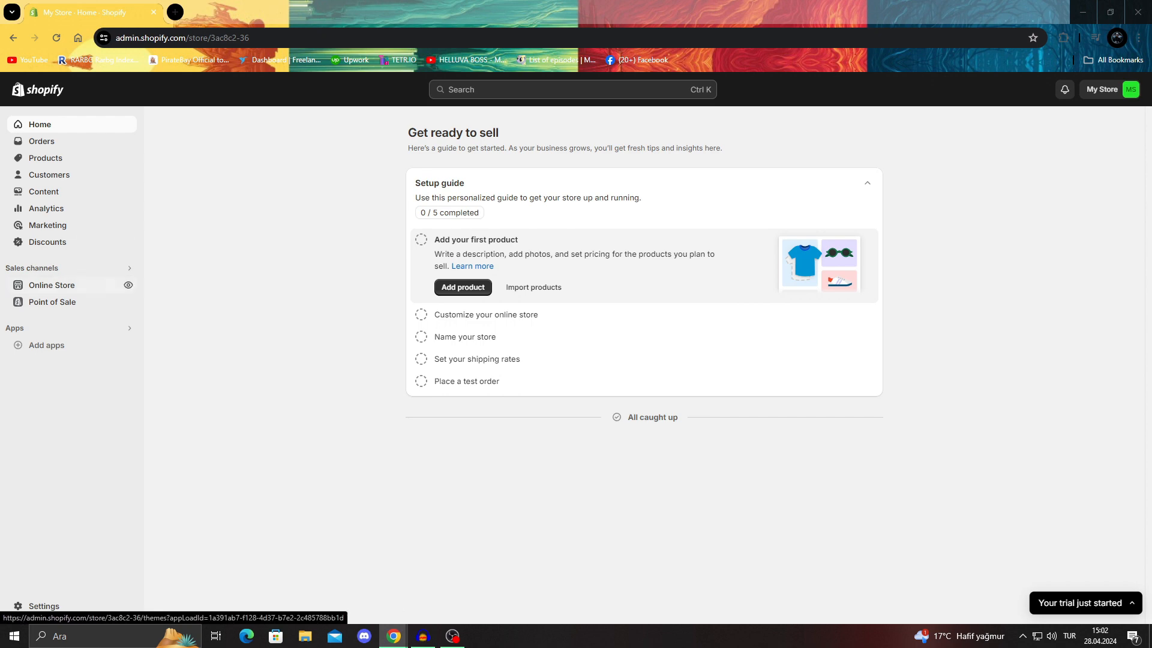
Open the Online Store's Themes page and highlight the current Dawn theme
click(54, 285)
drag(228, 282, 87, 301)
click(35, 268)
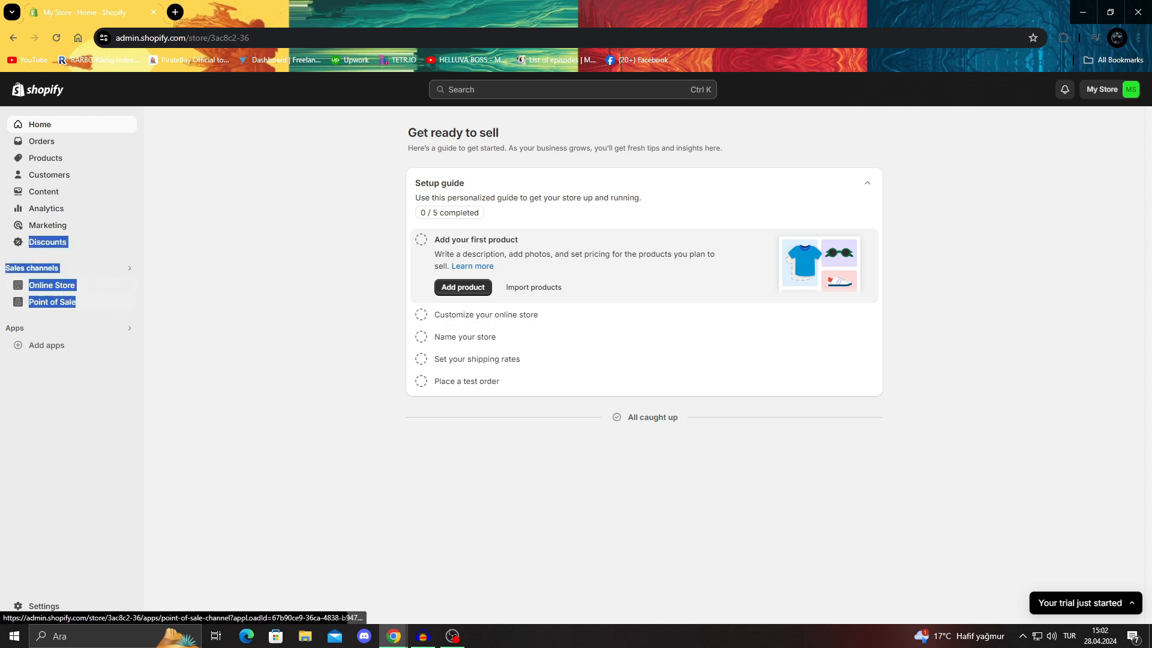
click(54, 284)
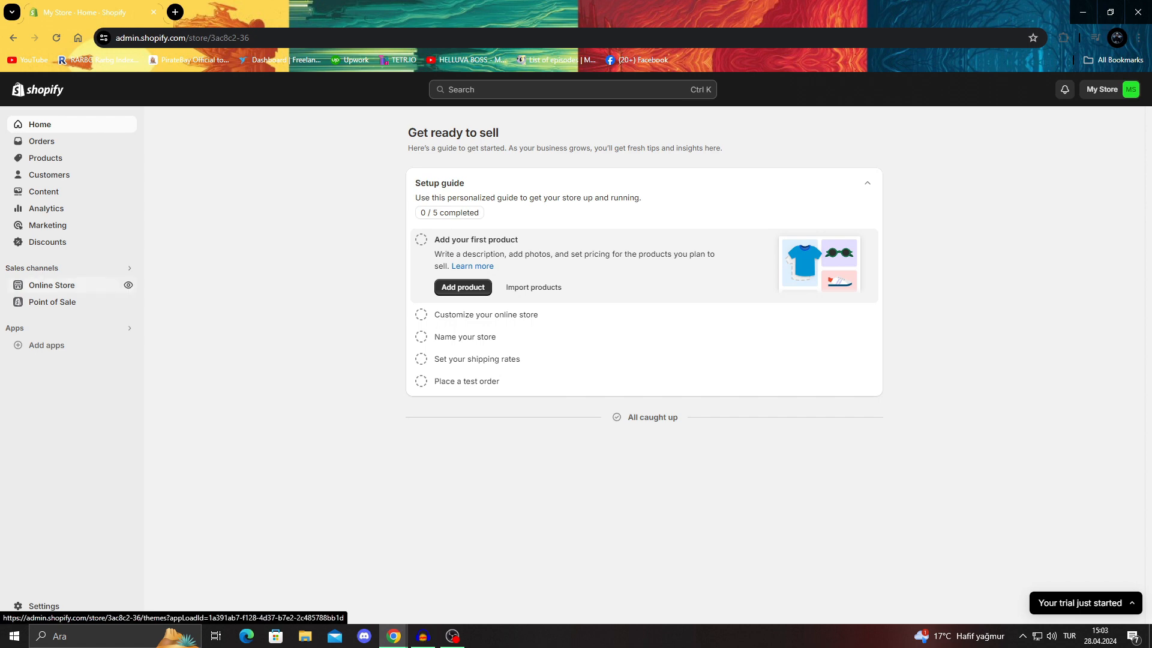
click(51, 285)
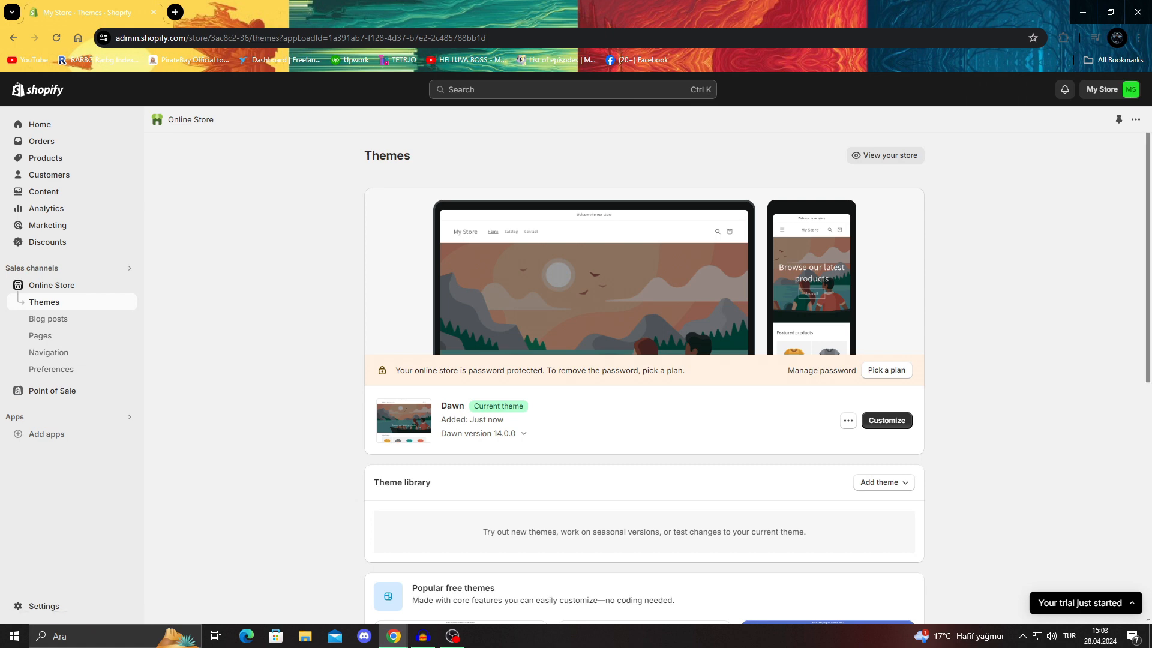
drag(441, 406, 531, 407)
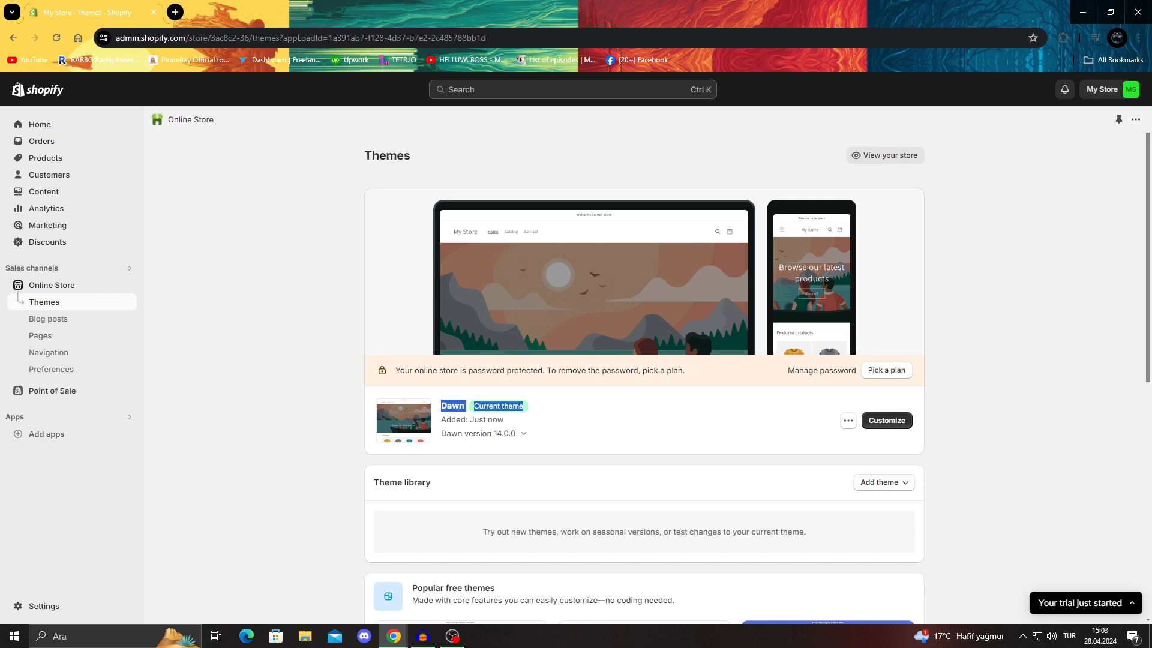
Visit the Theme Store from the theme library and open the full list of themes
click(884, 483)
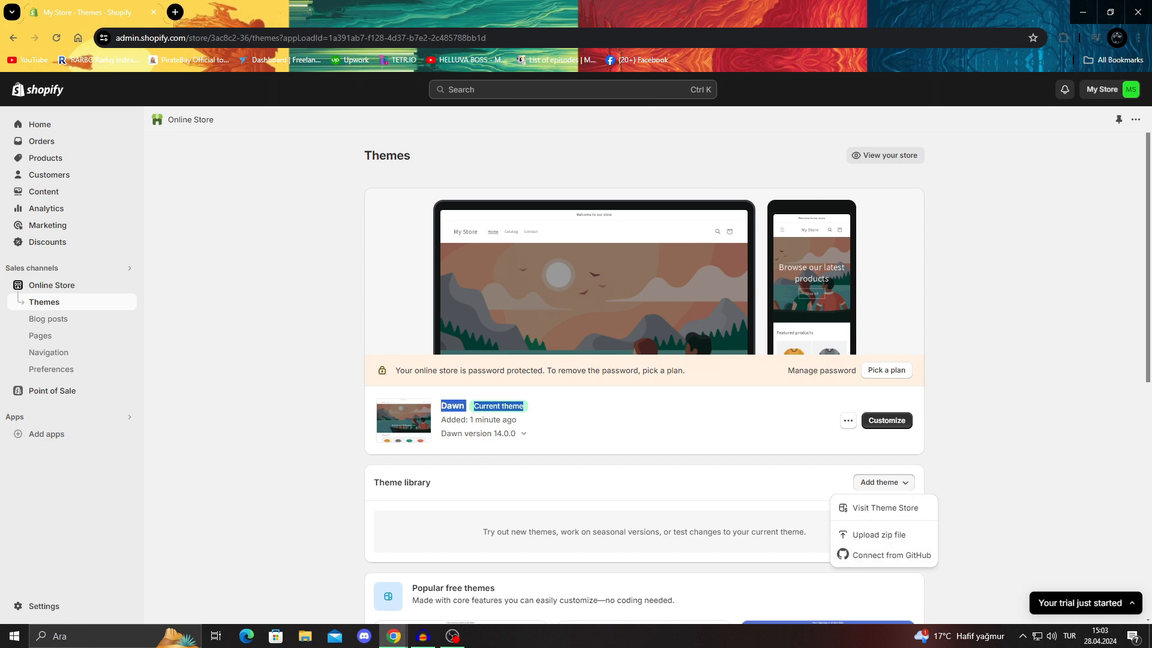
click(885, 509)
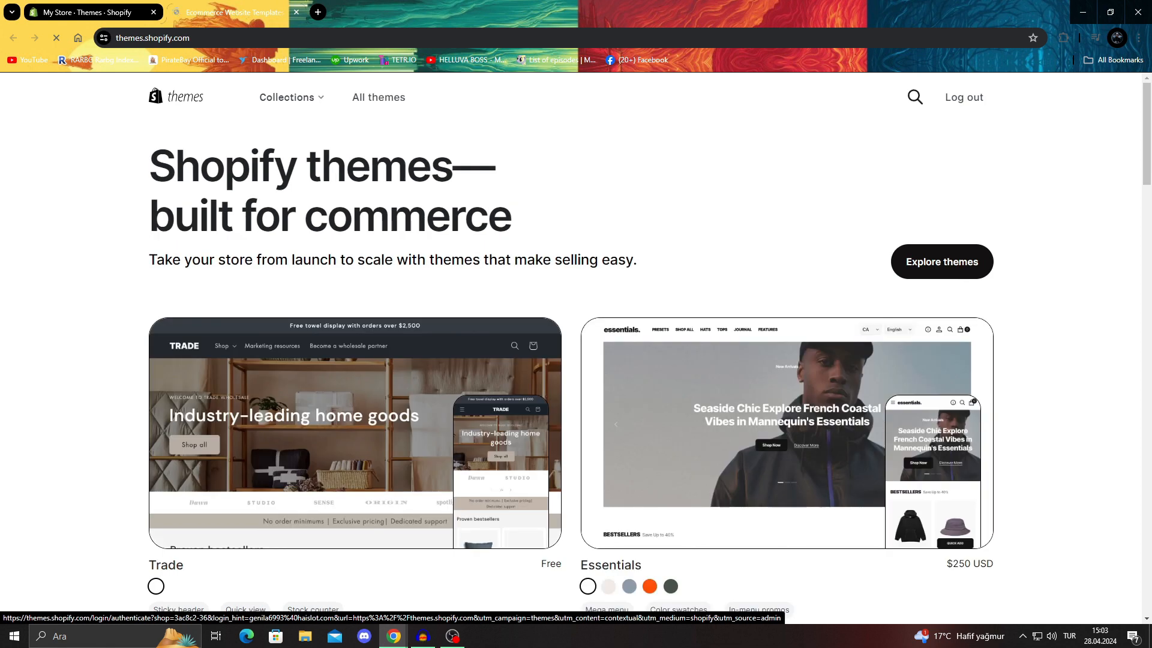
click(942, 262)
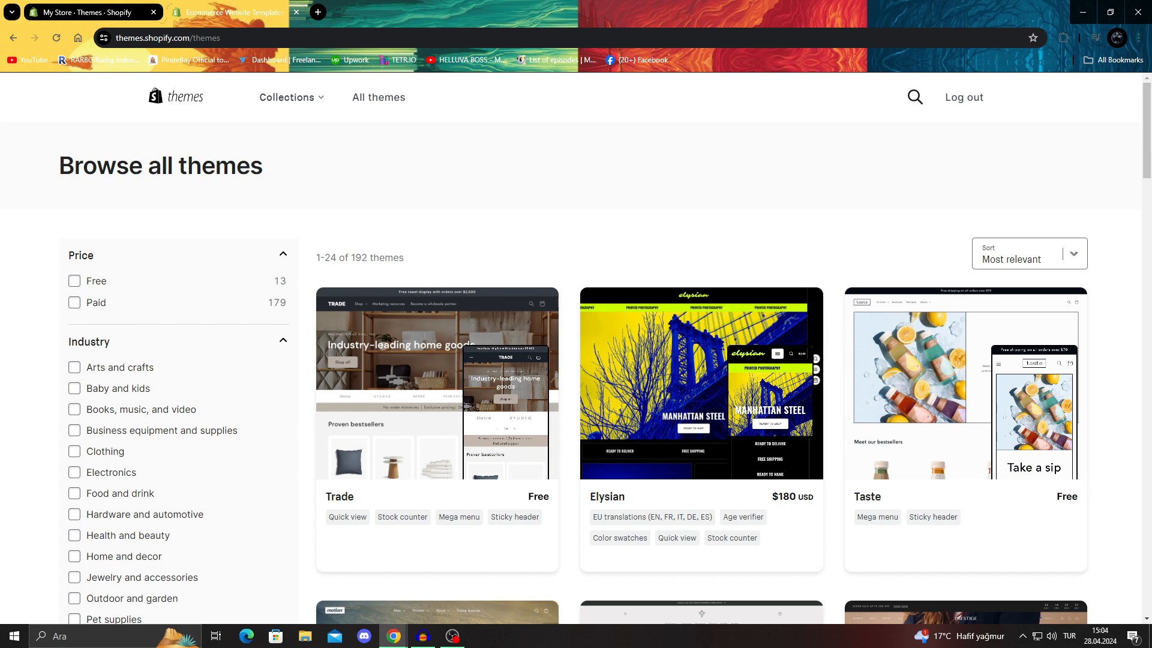
Filter the theme list by the Clothing industry
scroll(696, 372, down, 2)
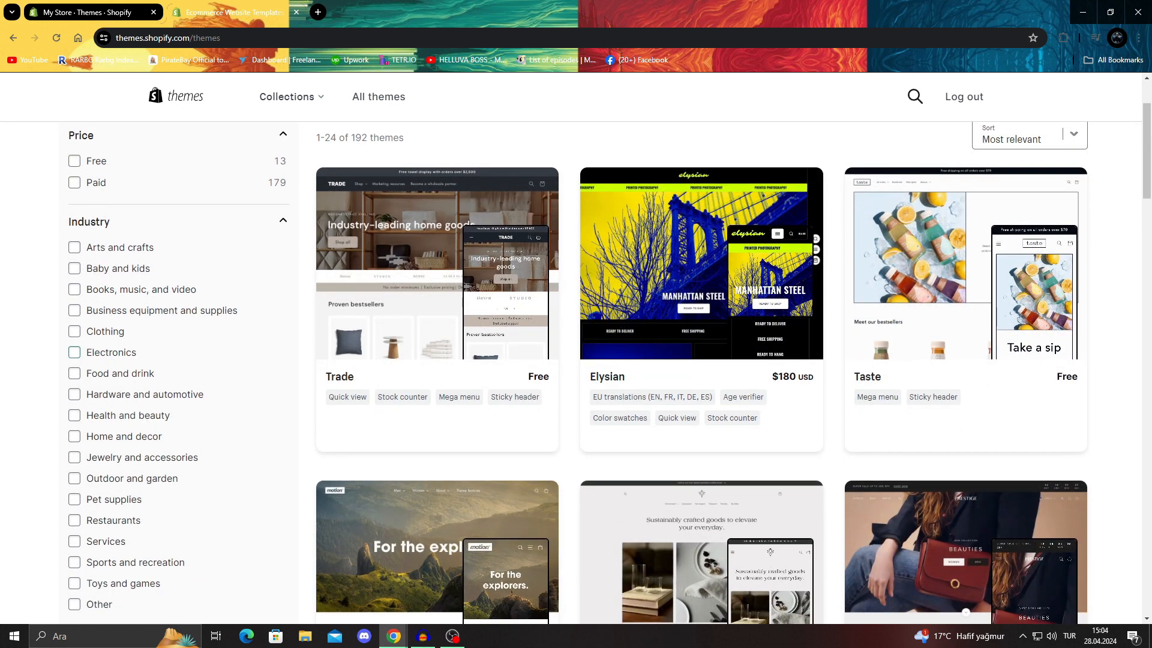
scroll(696, 372, down, 1)
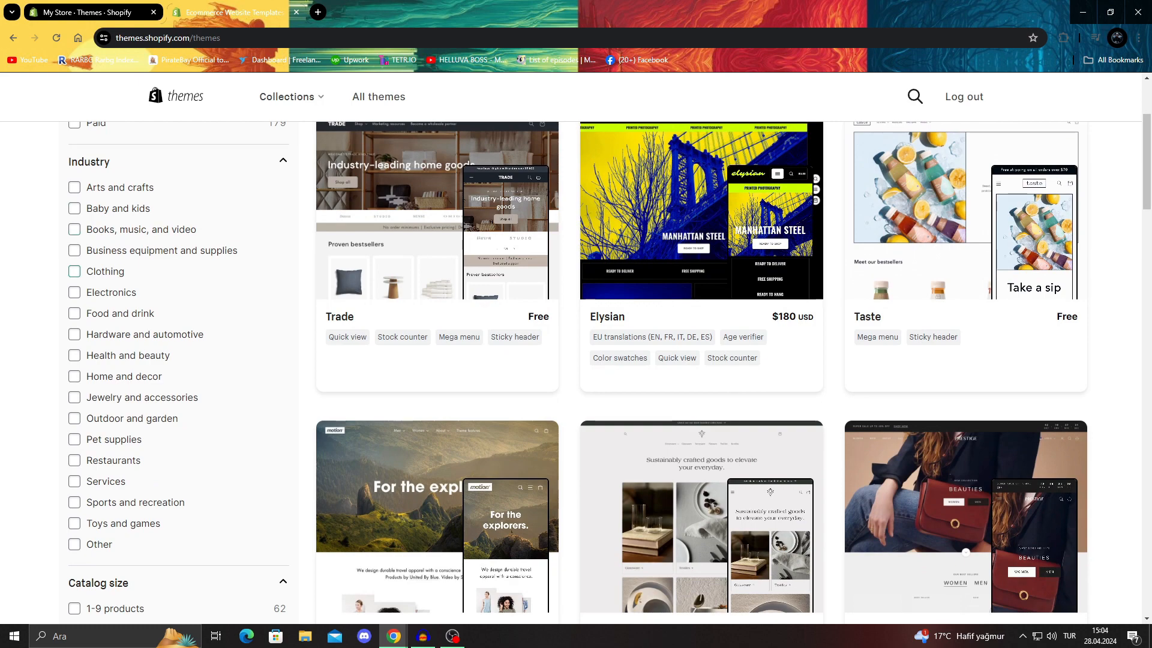
click(74, 271)
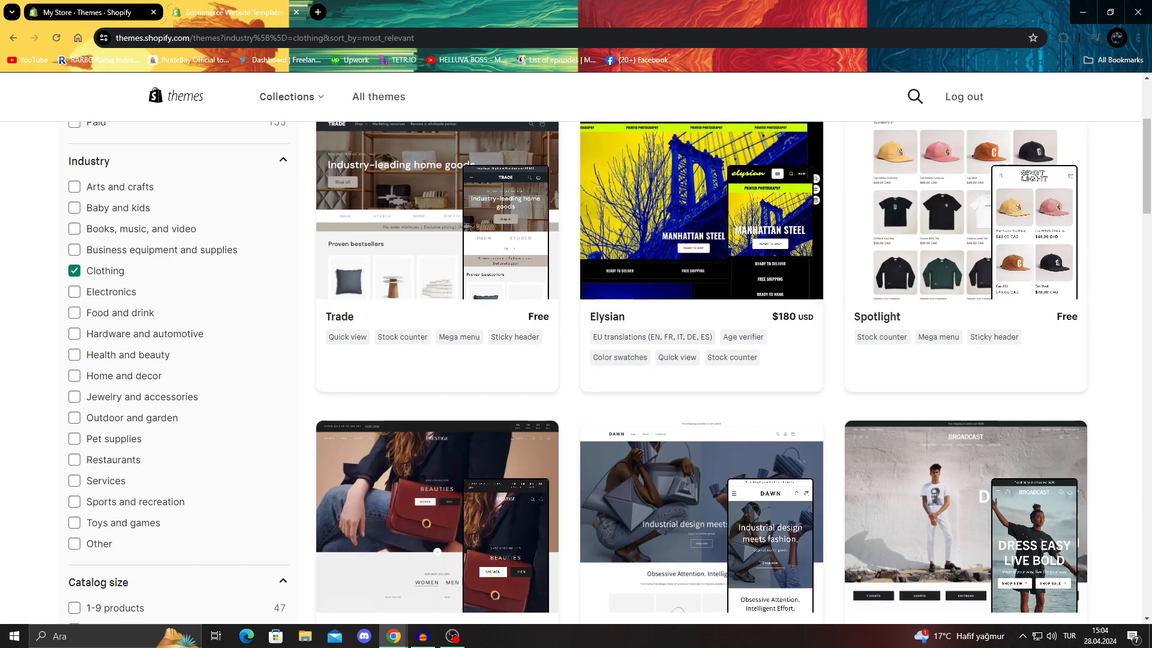
Browse the clothing themes, comparing their designs, prices, color variants and features
scroll(437, 360, down, 4)
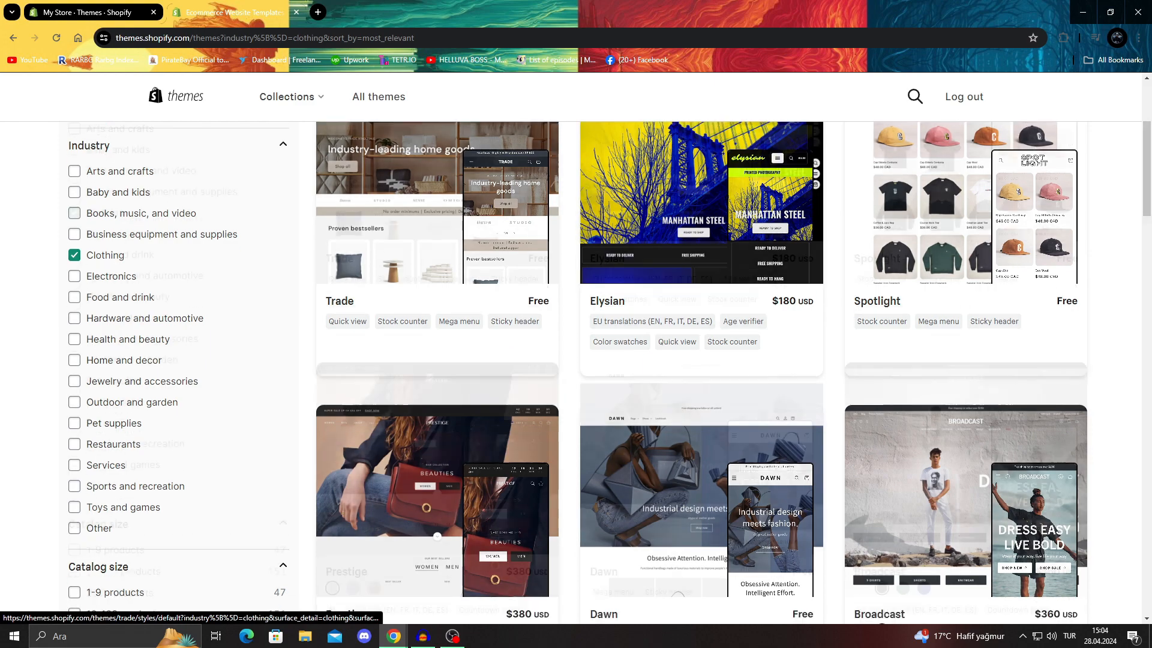
scroll(438, 360, down, 4)
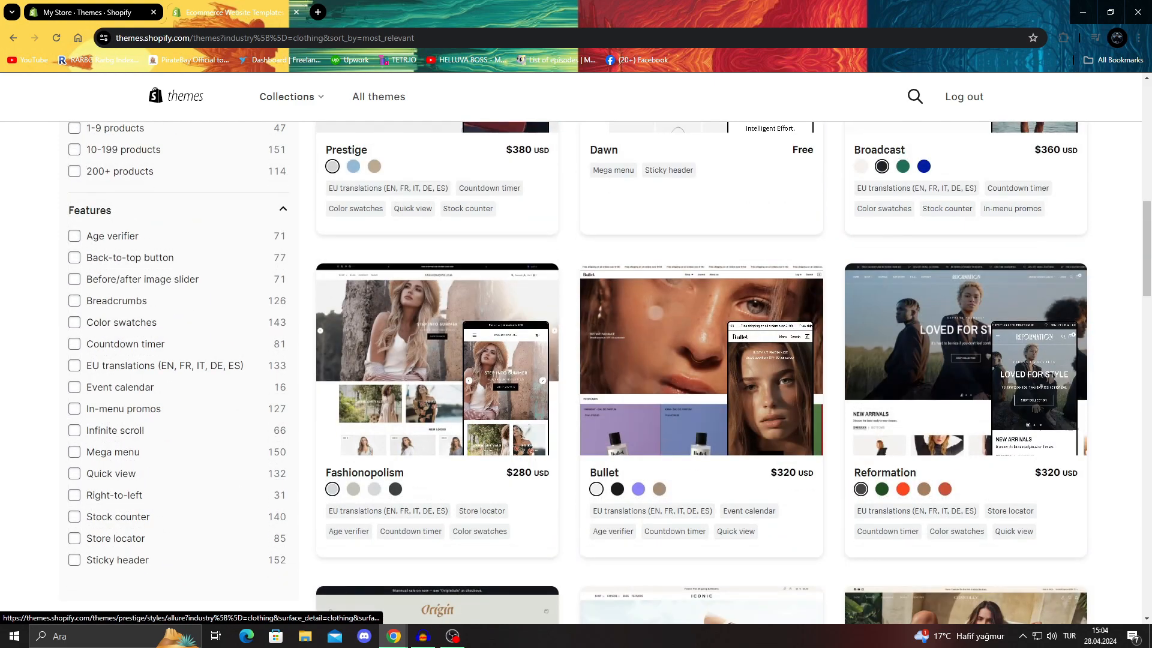
scroll(438, 360, down, 3)
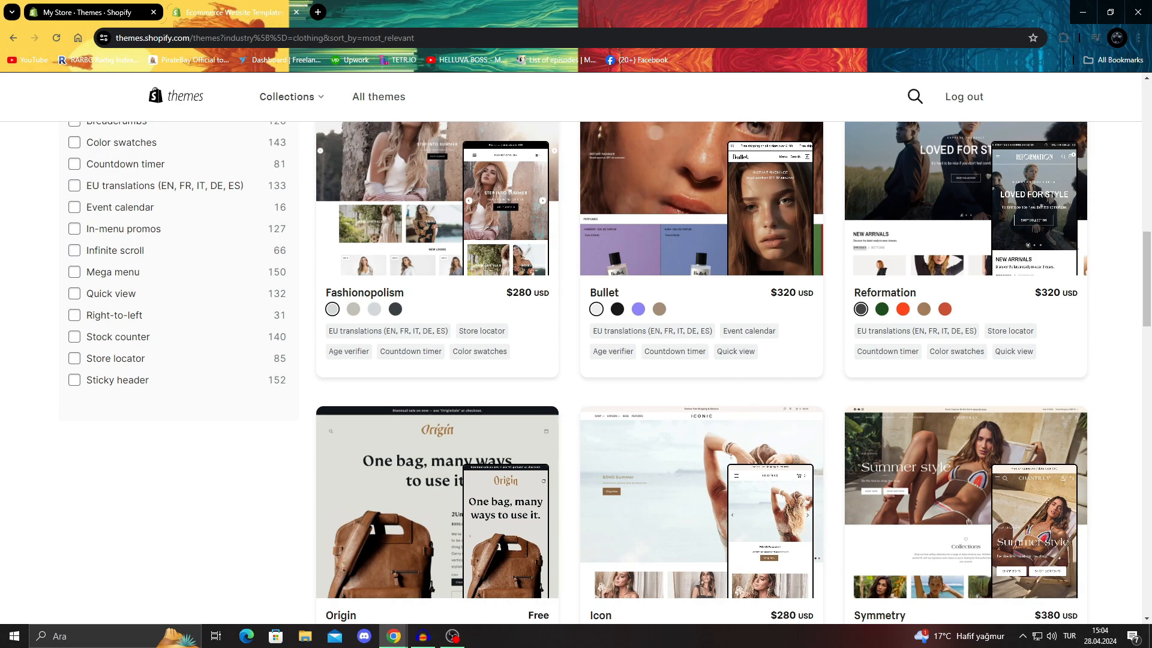
scroll(702, 372, down, 5)
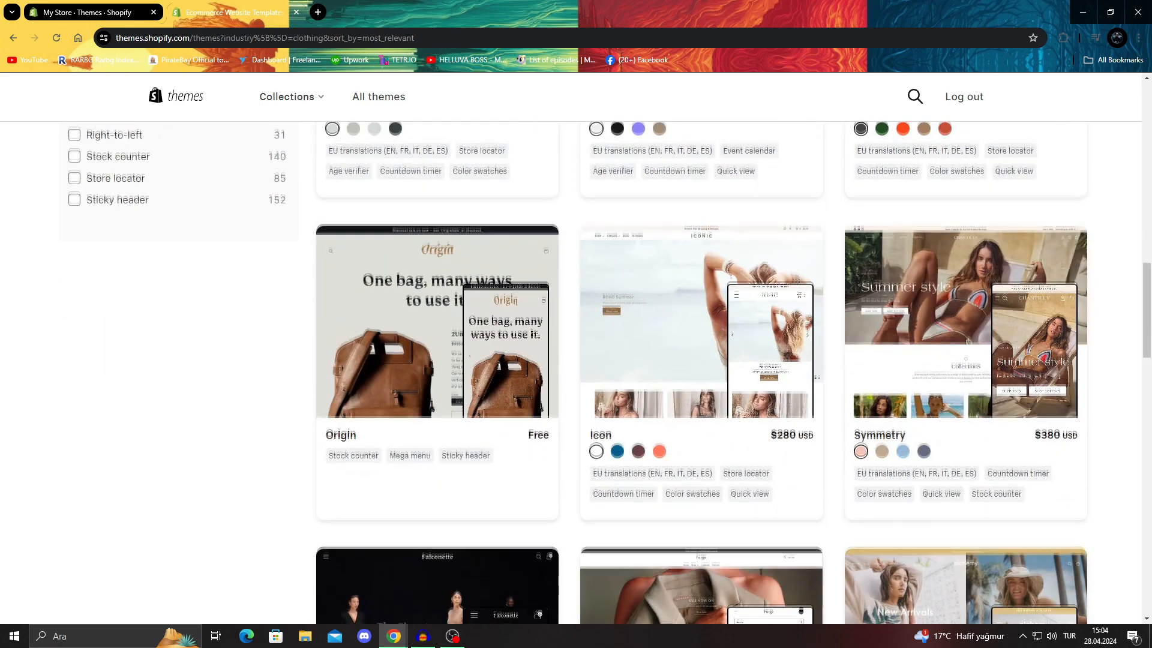
scroll(701, 372, down, 4)
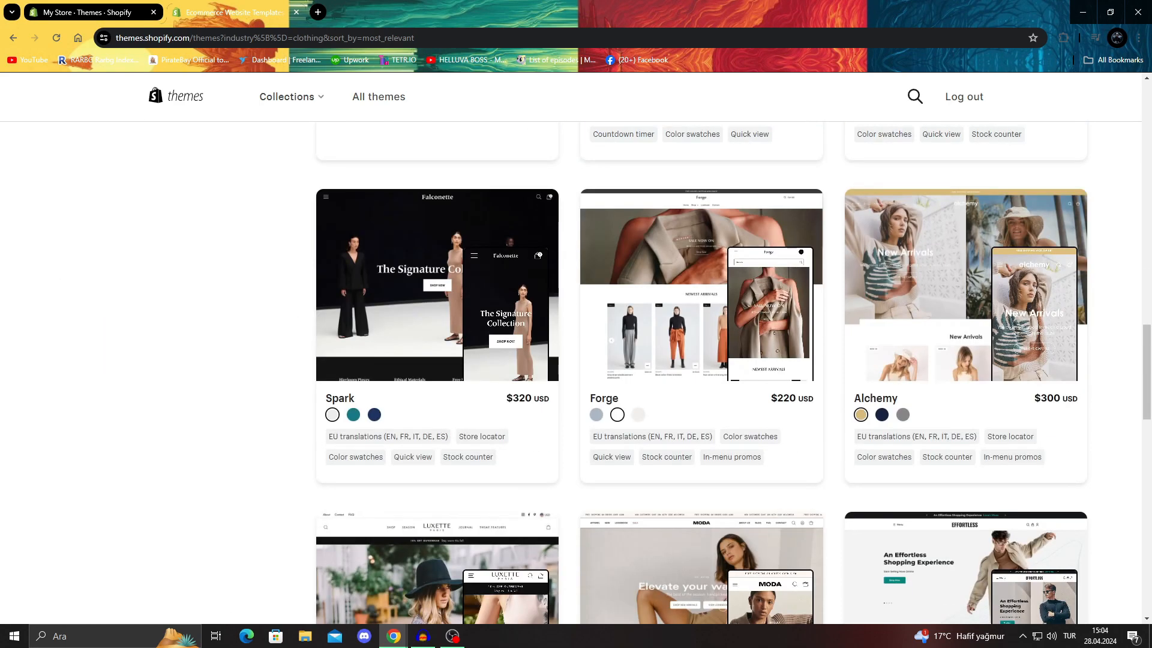
scroll(701, 372, up, 7)
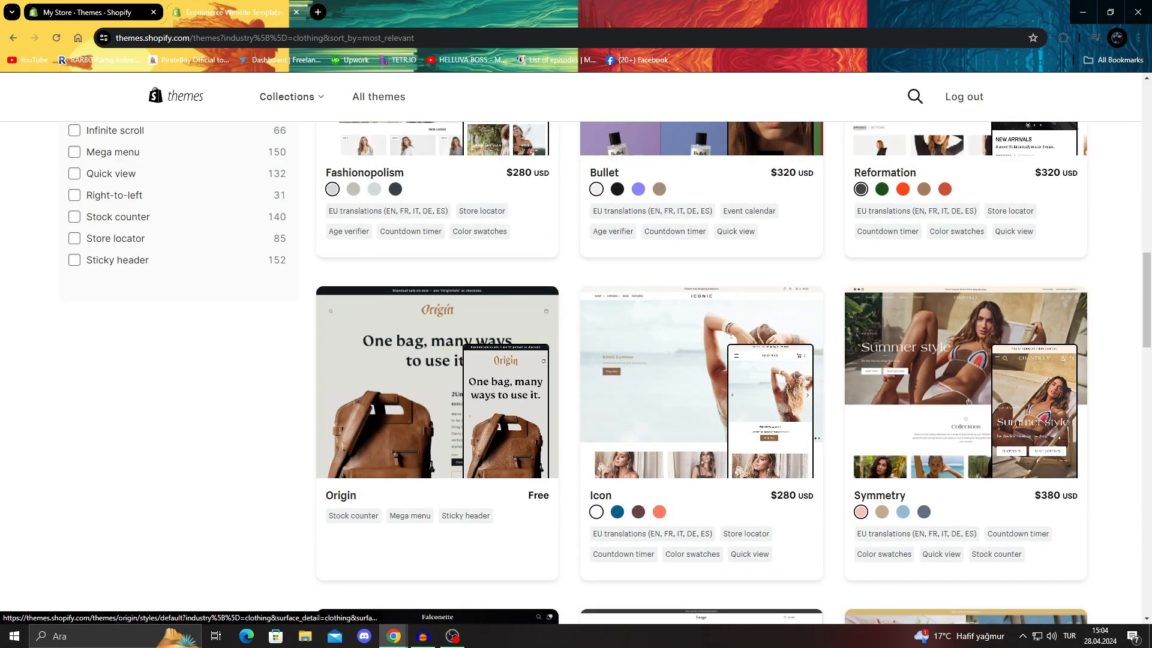
scroll(701, 372, up, 10)
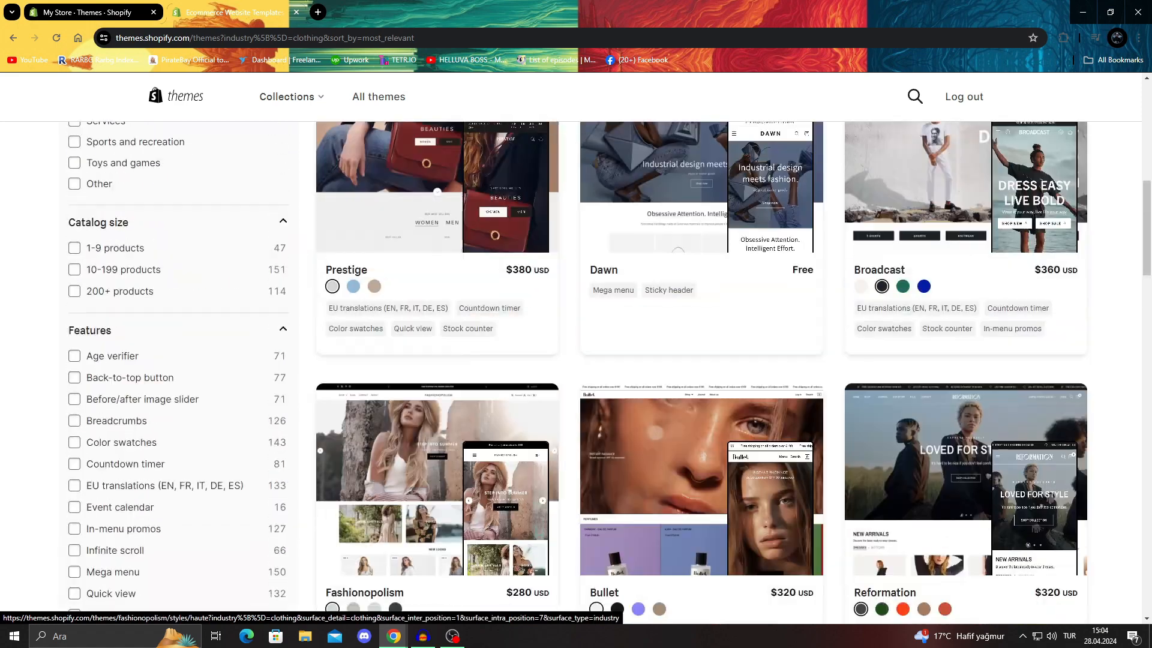
scroll(701, 372, up, 5)
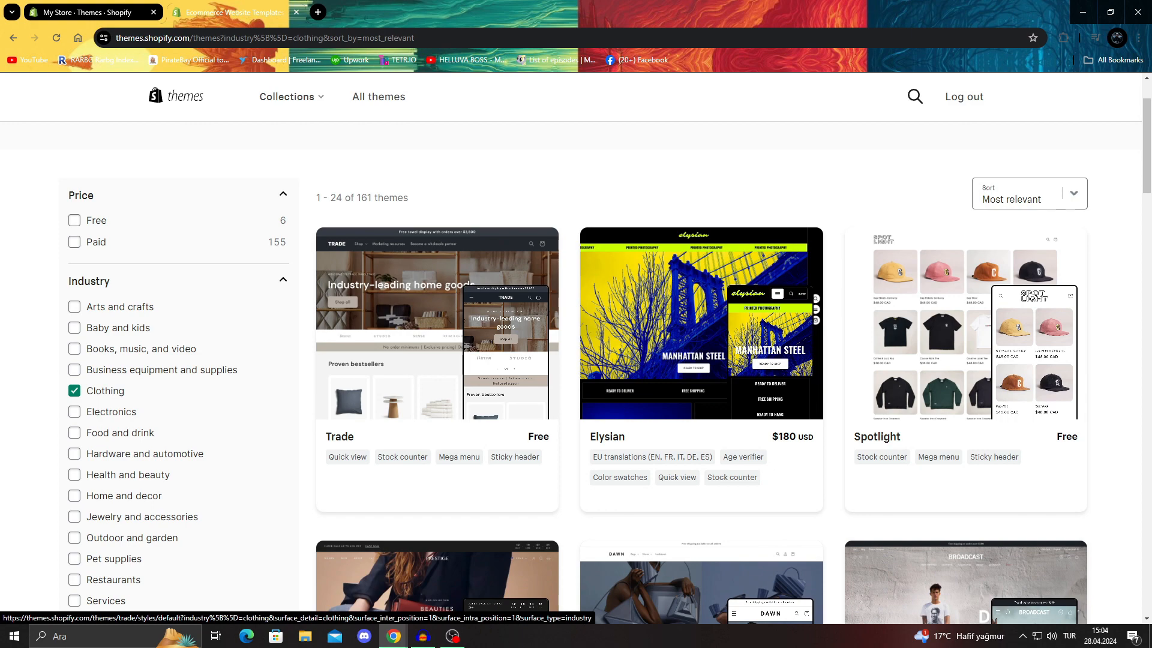
scroll(702, 372, down, 3)
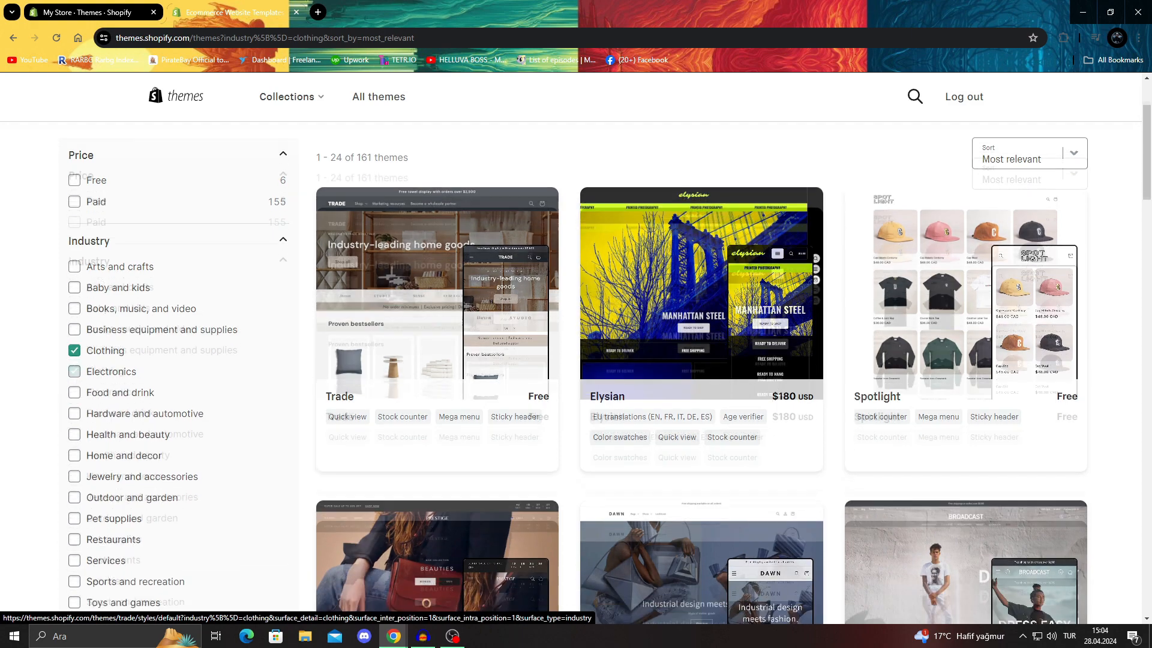
scroll(702, 372, up, 1)
scroll(701, 372, up, 2)
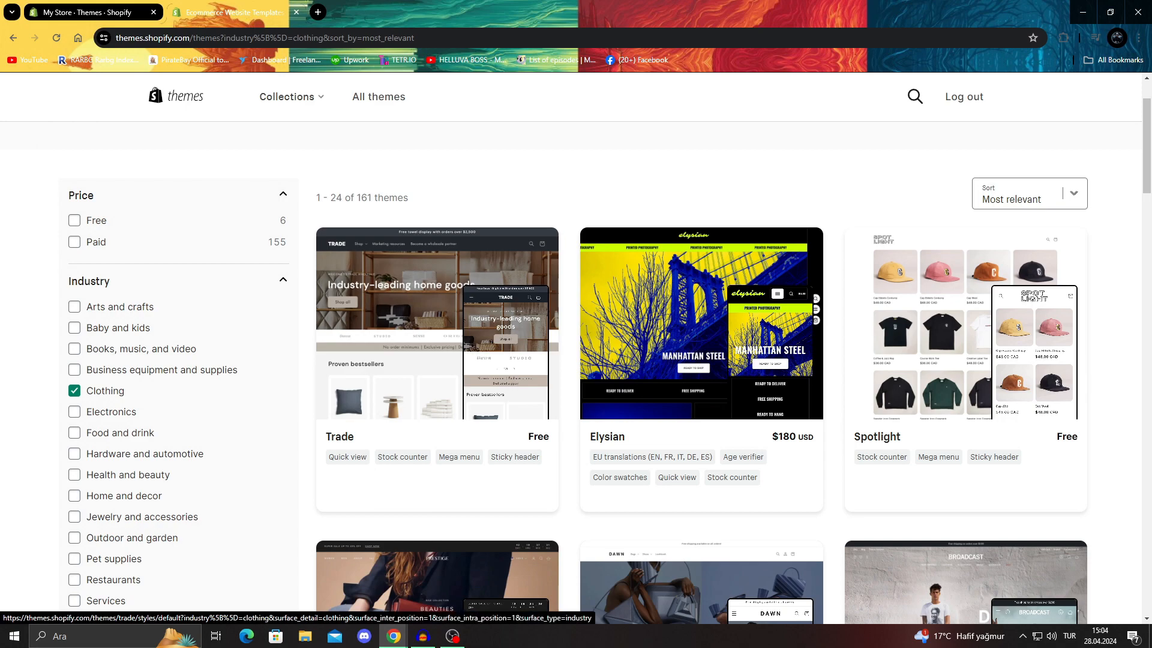
scroll(702, 360, down, 7)
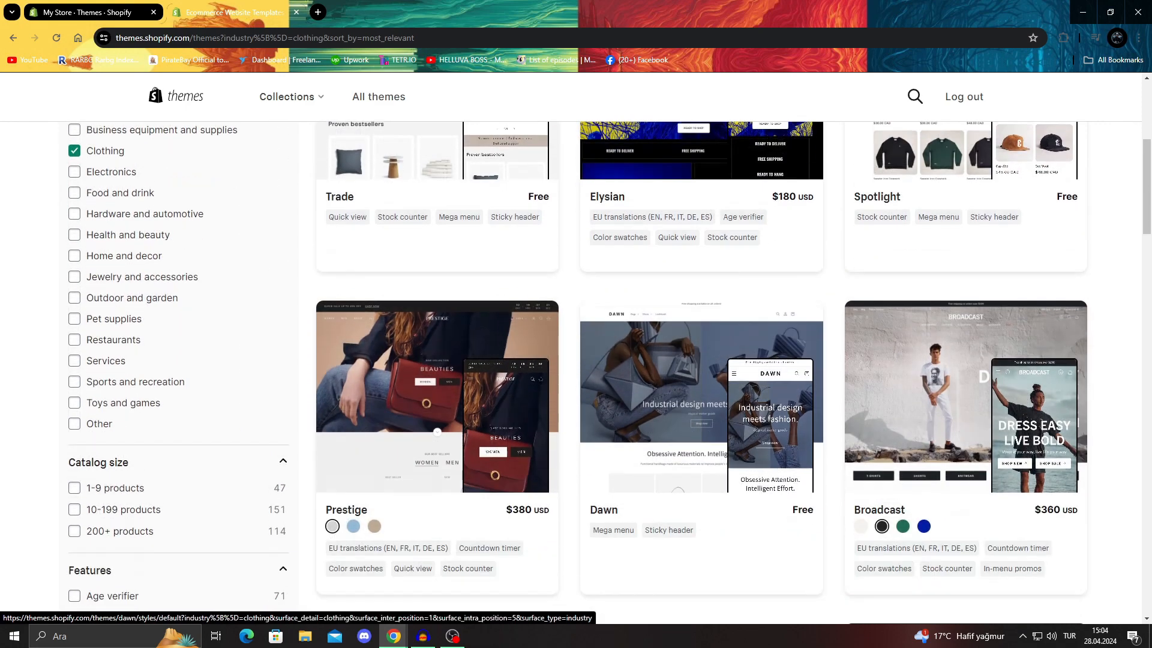
Close the Theme Store and open the current Dawn theme for customization
key(ctrl+w)
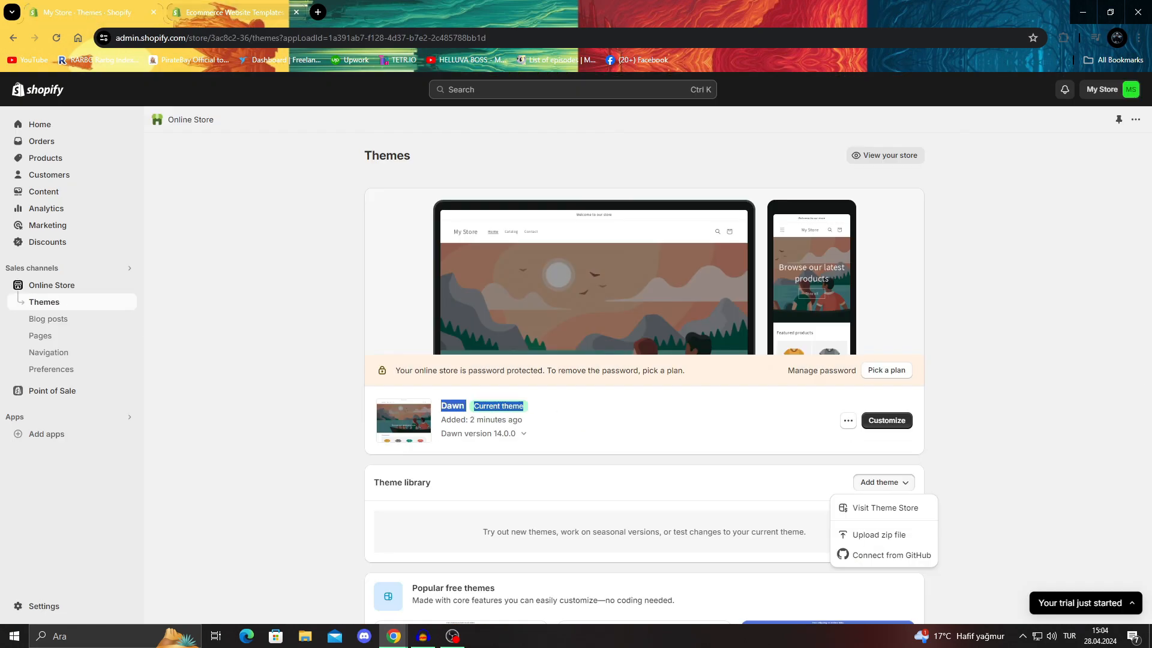
click(887, 420)
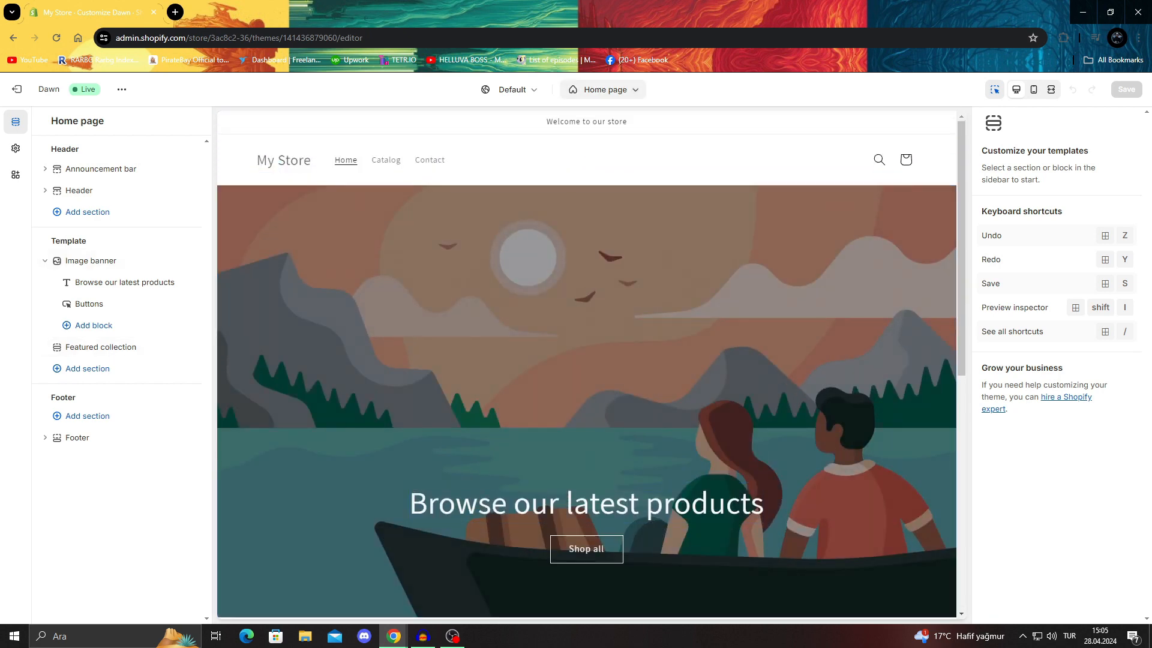
Examine the Products and Collections template options among the theme editor's pages
drag(651, 91, 581, 90)
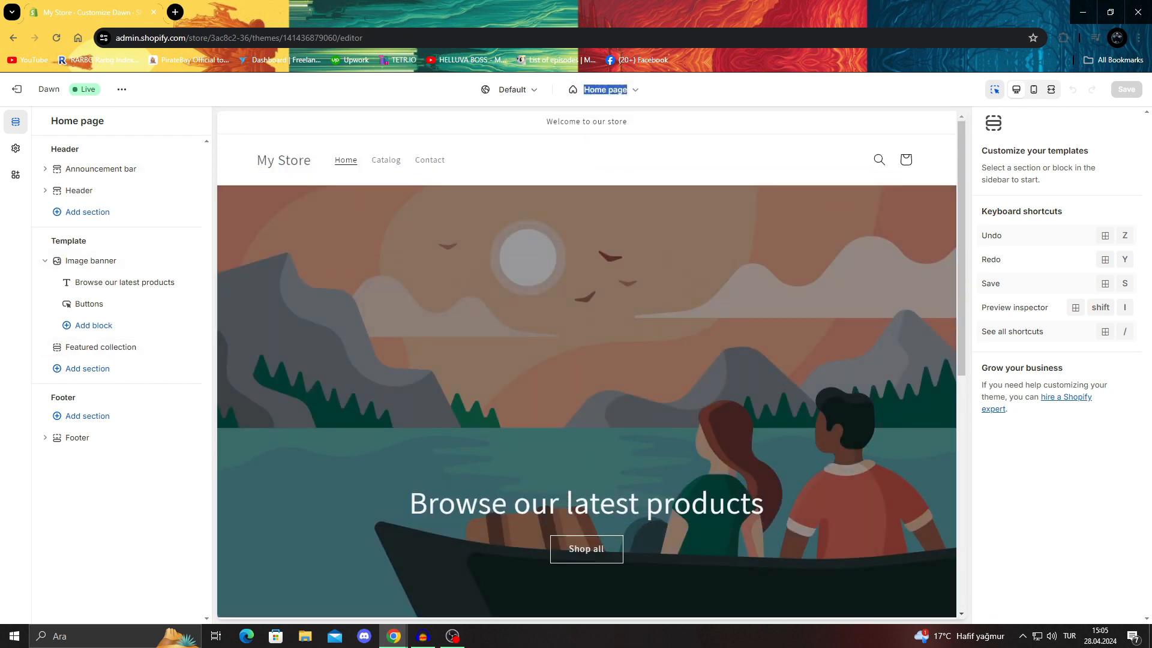
click(581, 90)
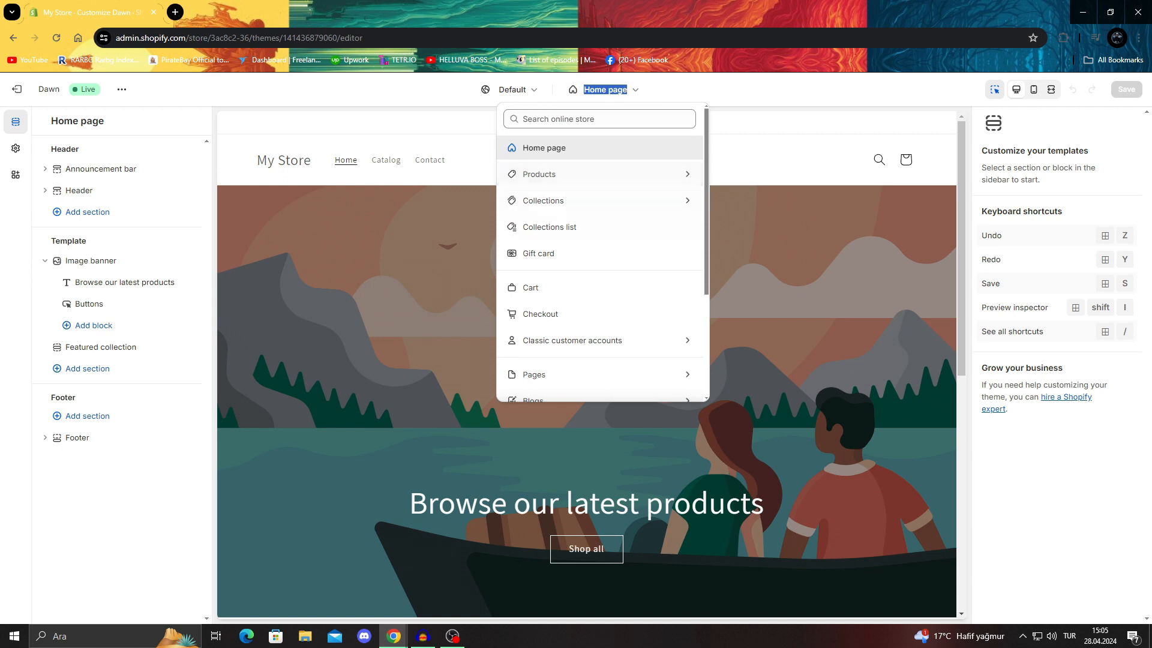
click(576, 174)
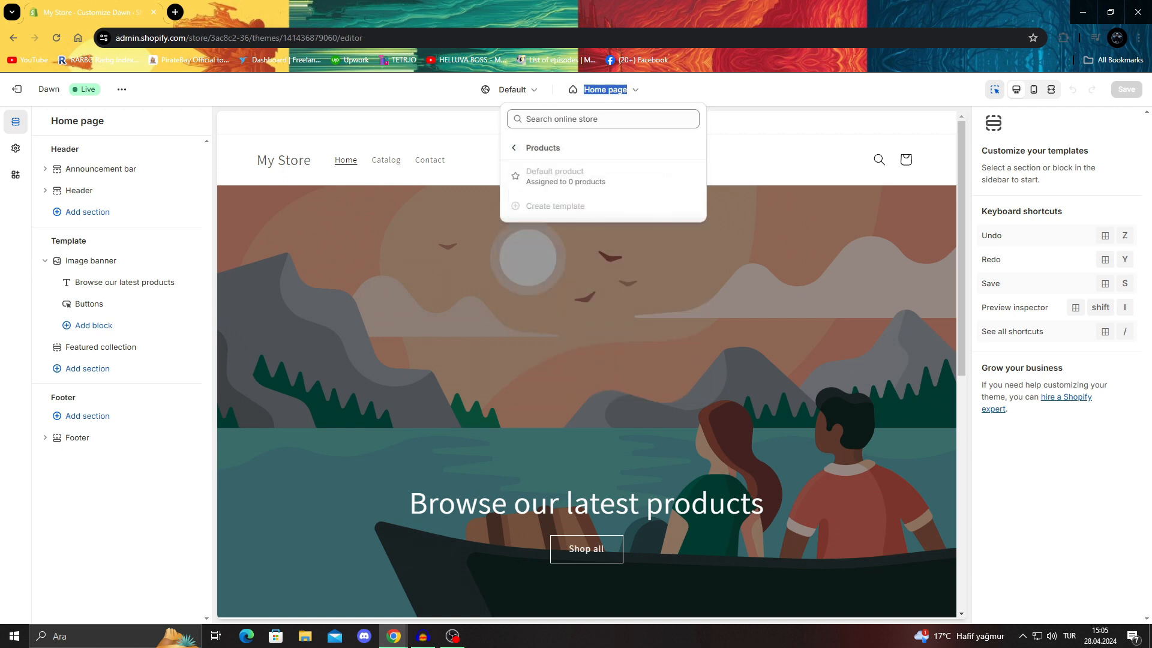
click(514, 148)
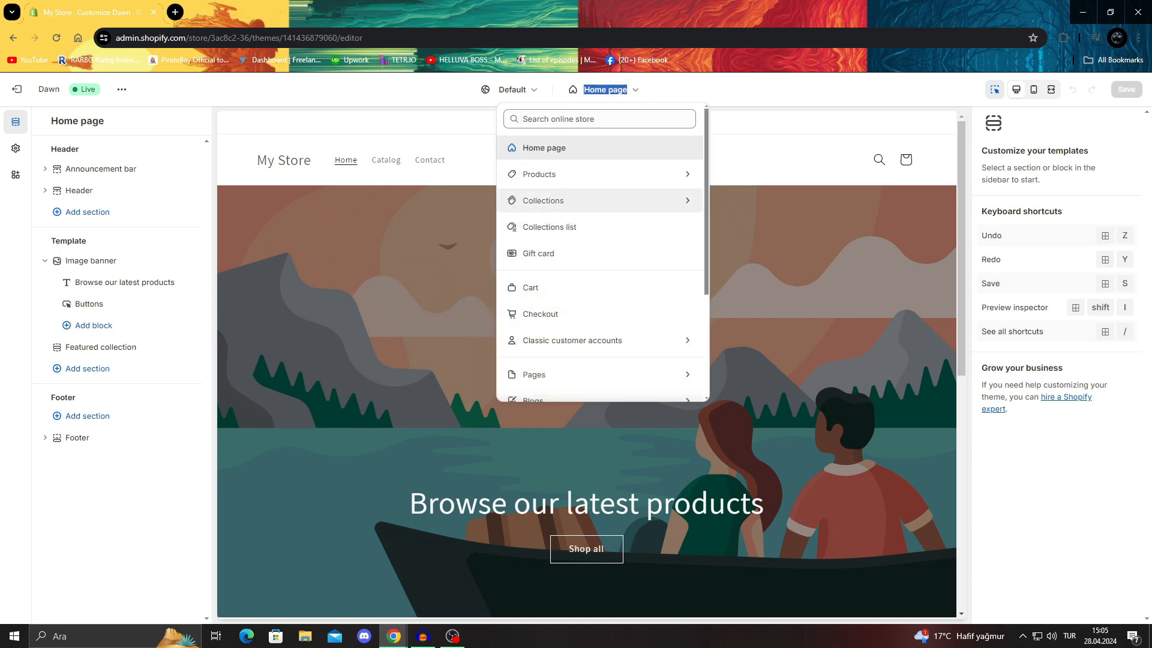
click(552, 198)
click(513, 148)
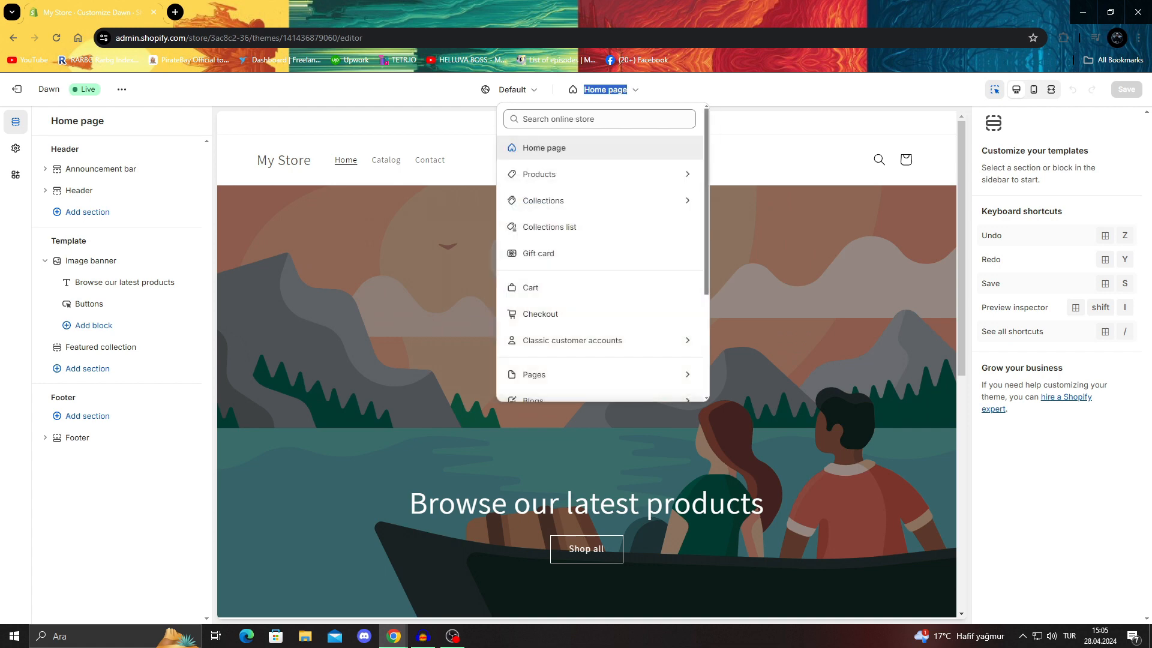
Preview the Collections list, Gift card and Cart templates one after another in the theme editor
click(546, 226)
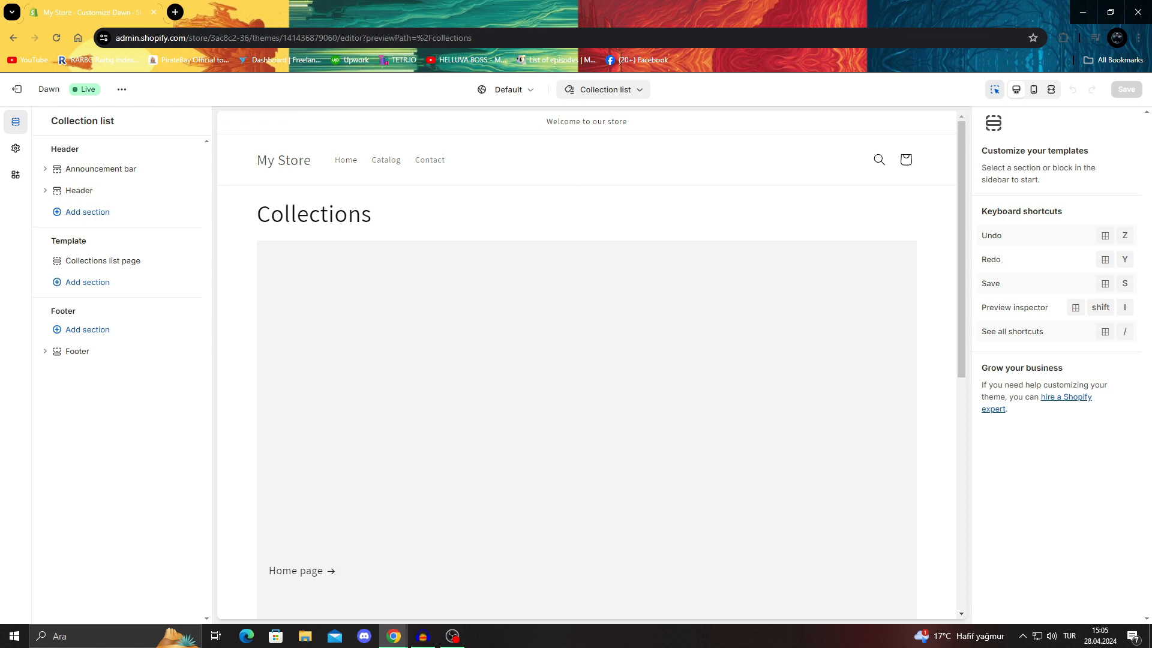
click(603, 90)
click(540, 253)
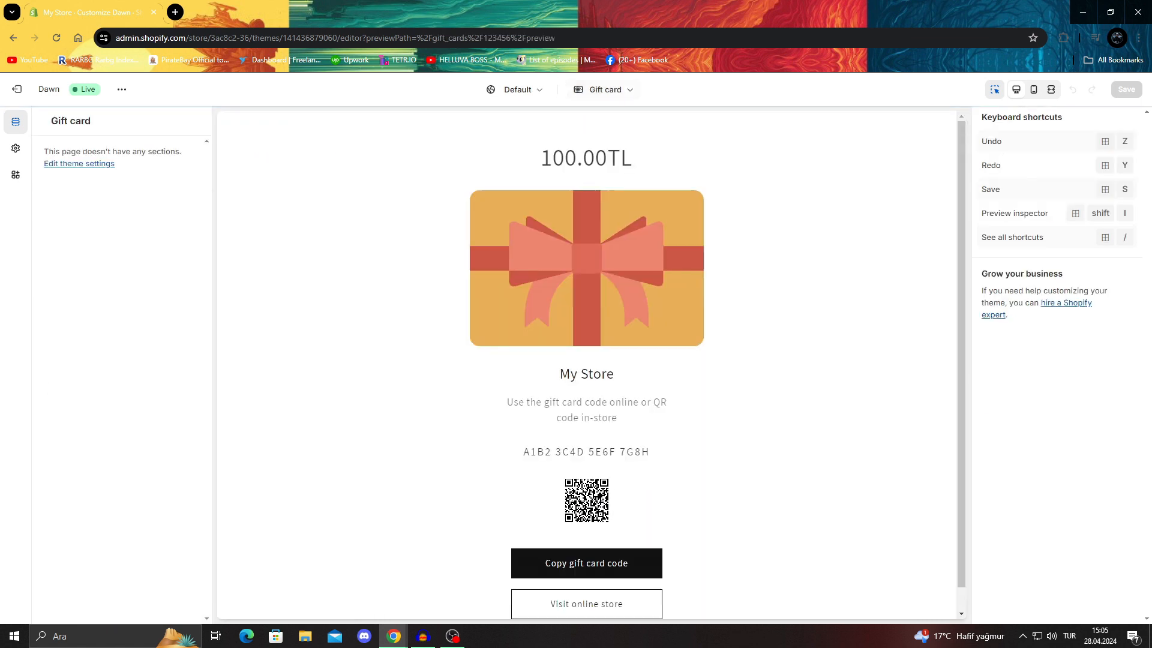
scroll(590, 555, down, 1)
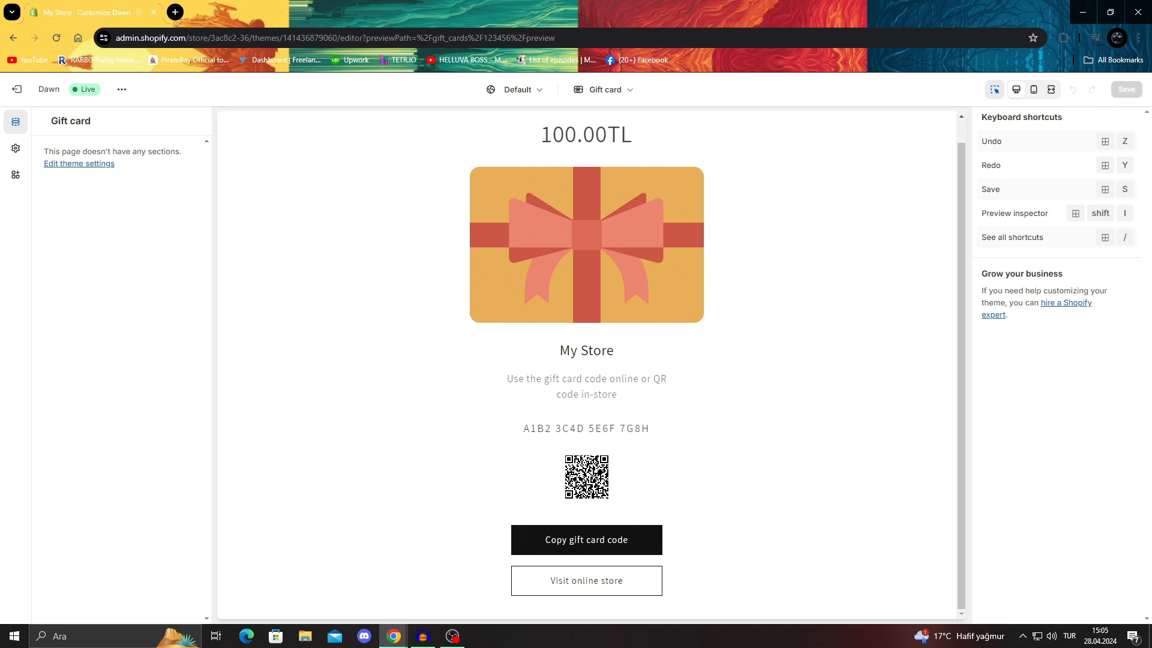
scroll(590, 360, up, 1)
click(603, 89)
click(558, 252)
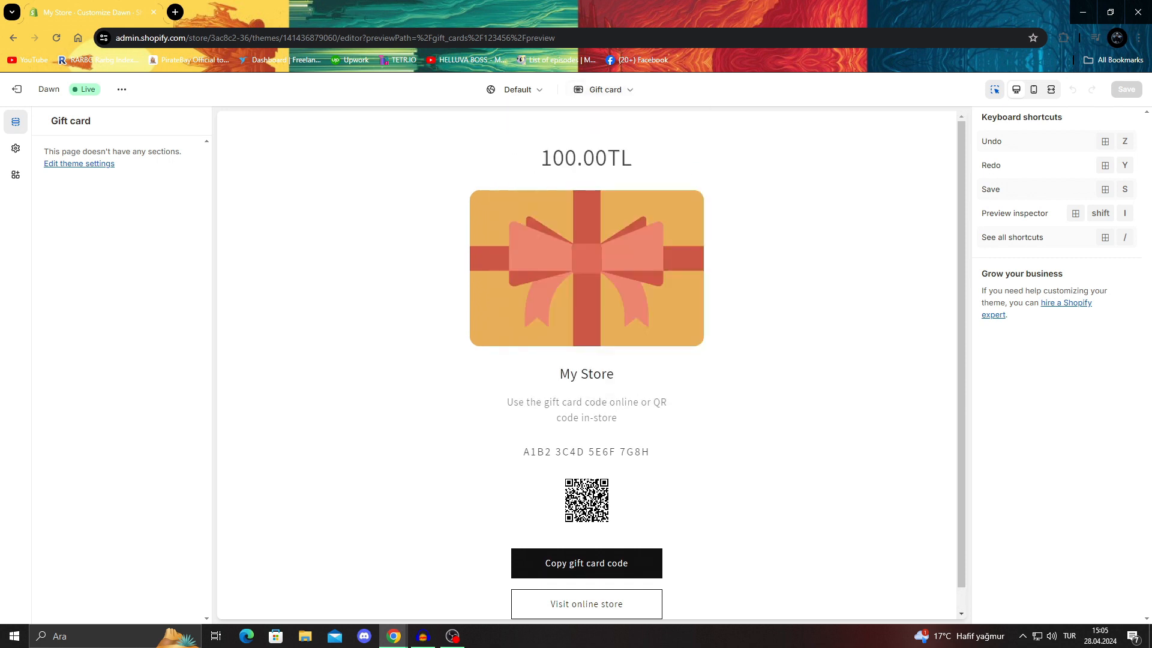
click(603, 90)
click(537, 286)
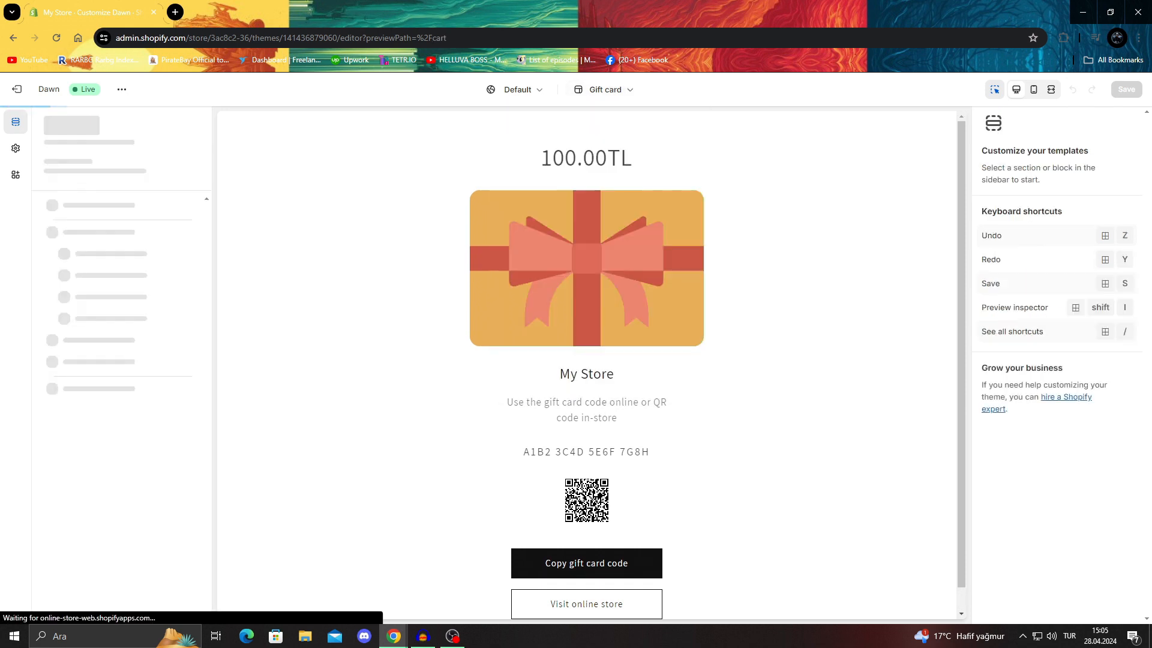
Switch to the Home page template and open the settings of its Image banner section
click(603, 90)
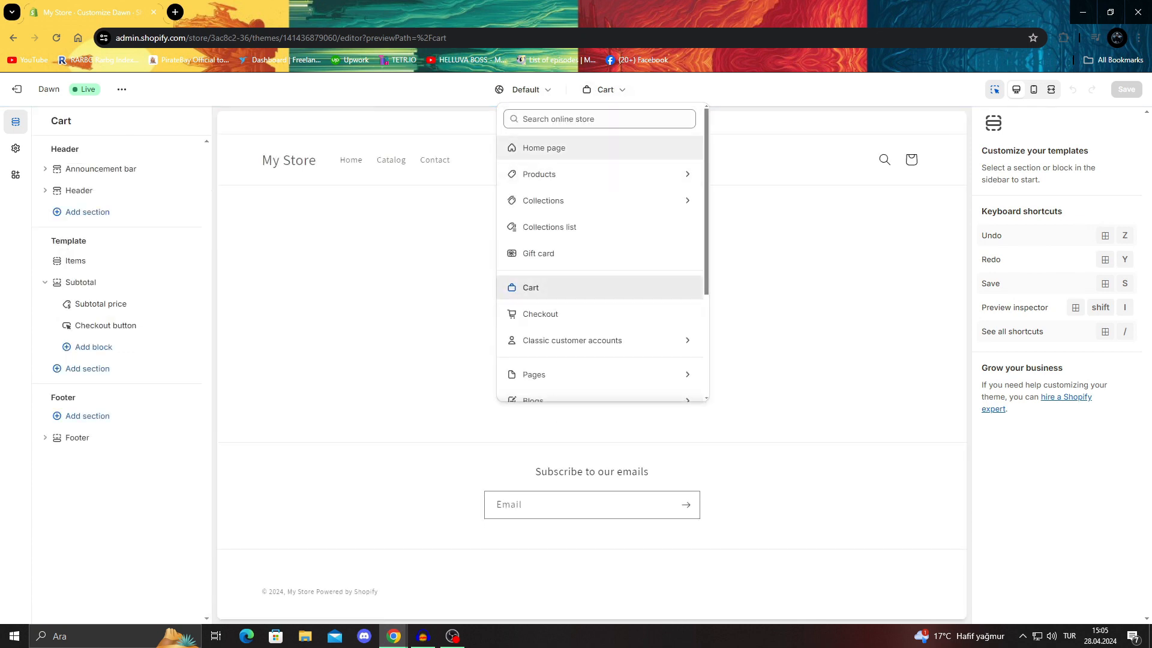
click(573, 148)
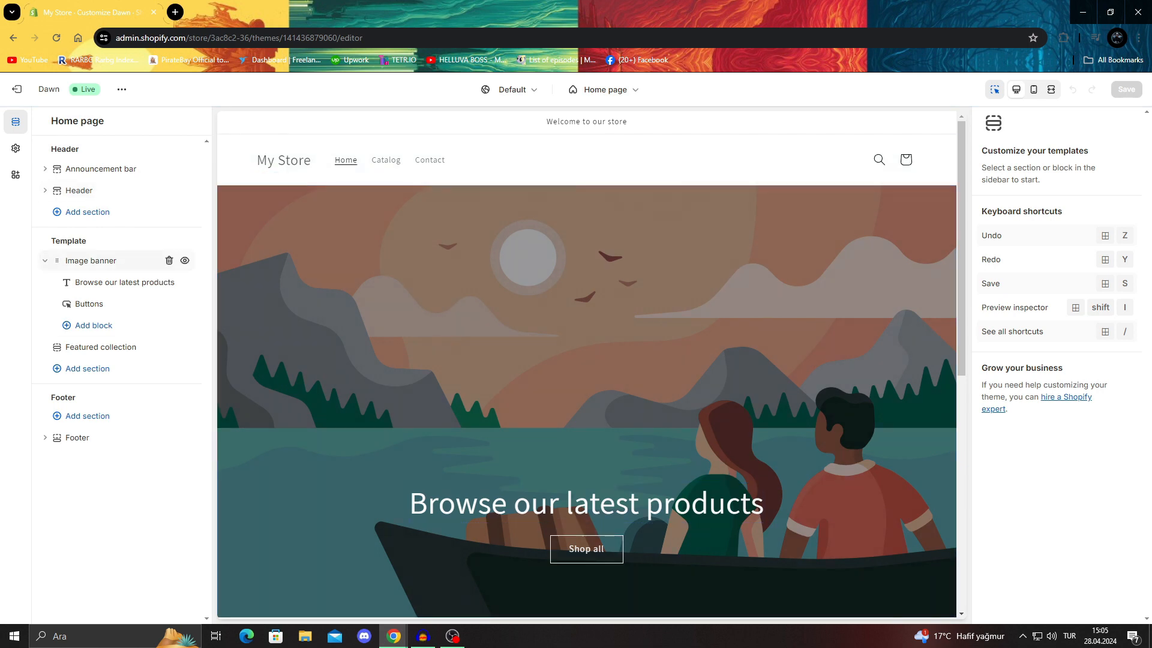
click(115, 260)
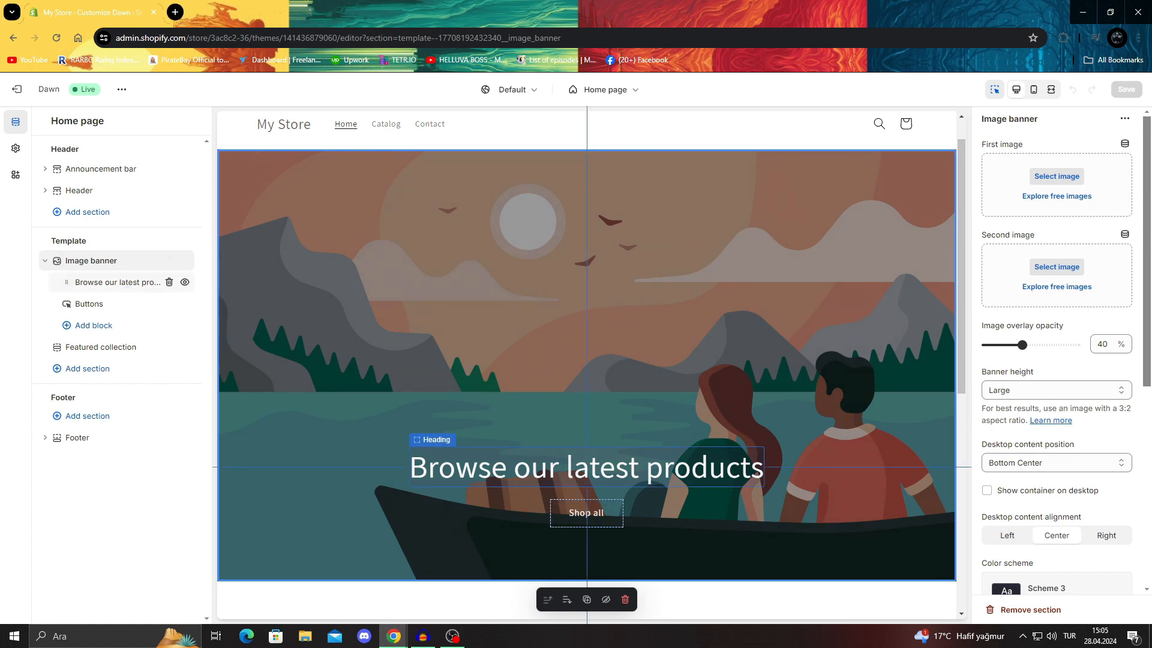
Change the banner heading to "Would you like to see our latest products?" and set its size to Medium
click(114, 282)
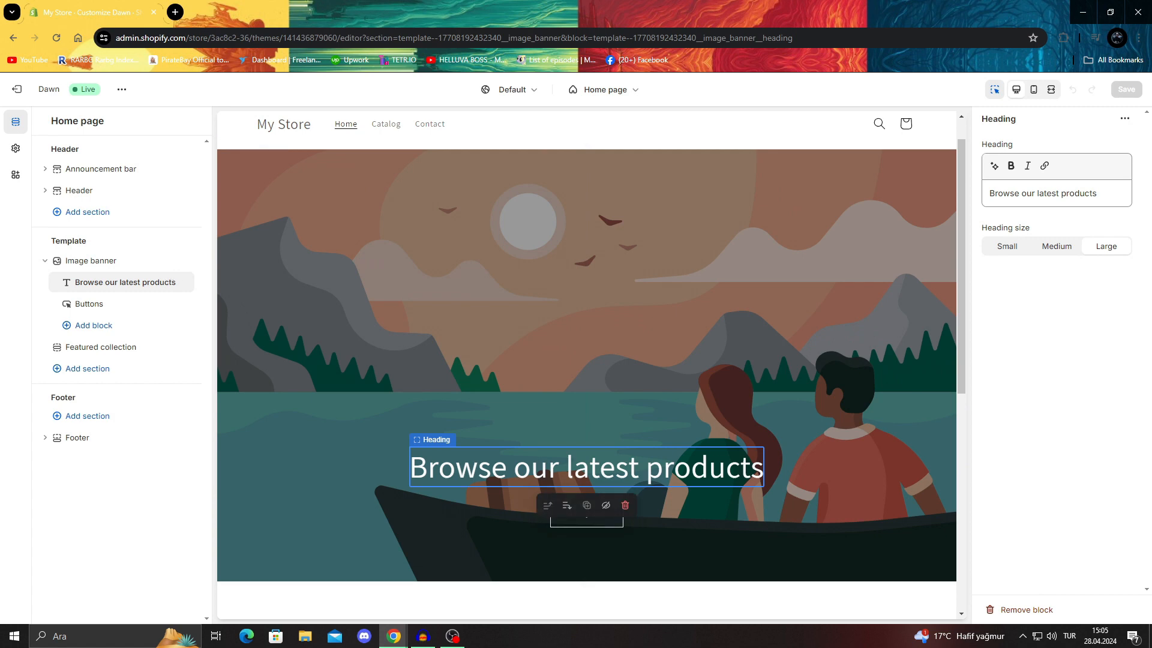
drag(1098, 193, 988, 193)
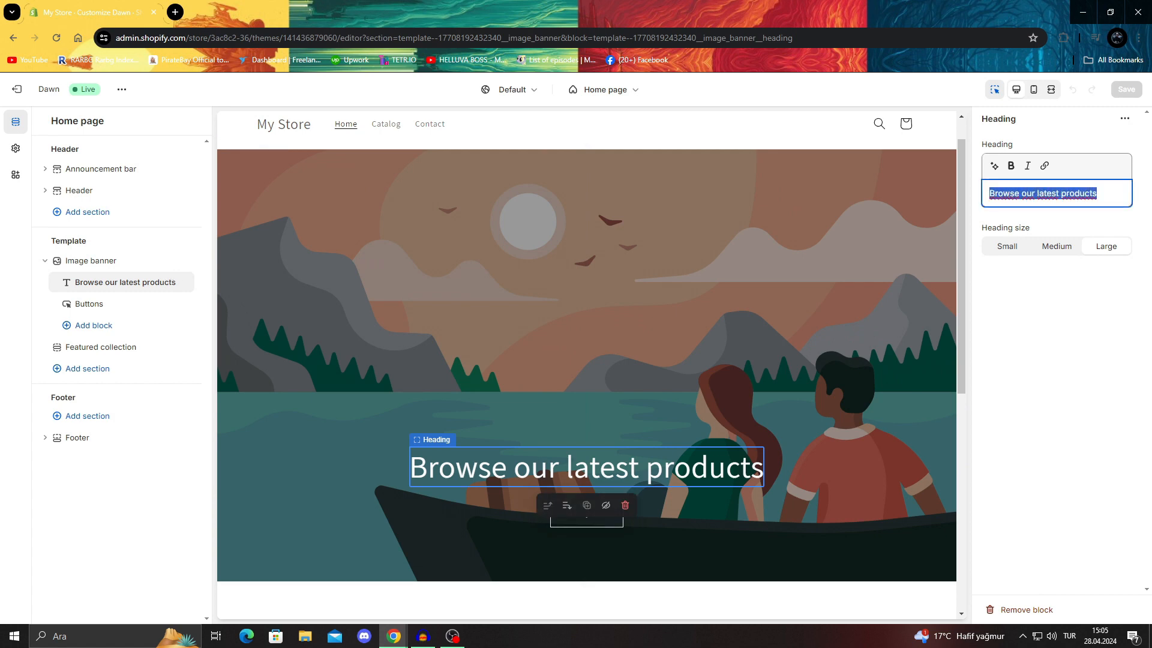
text(Would y)
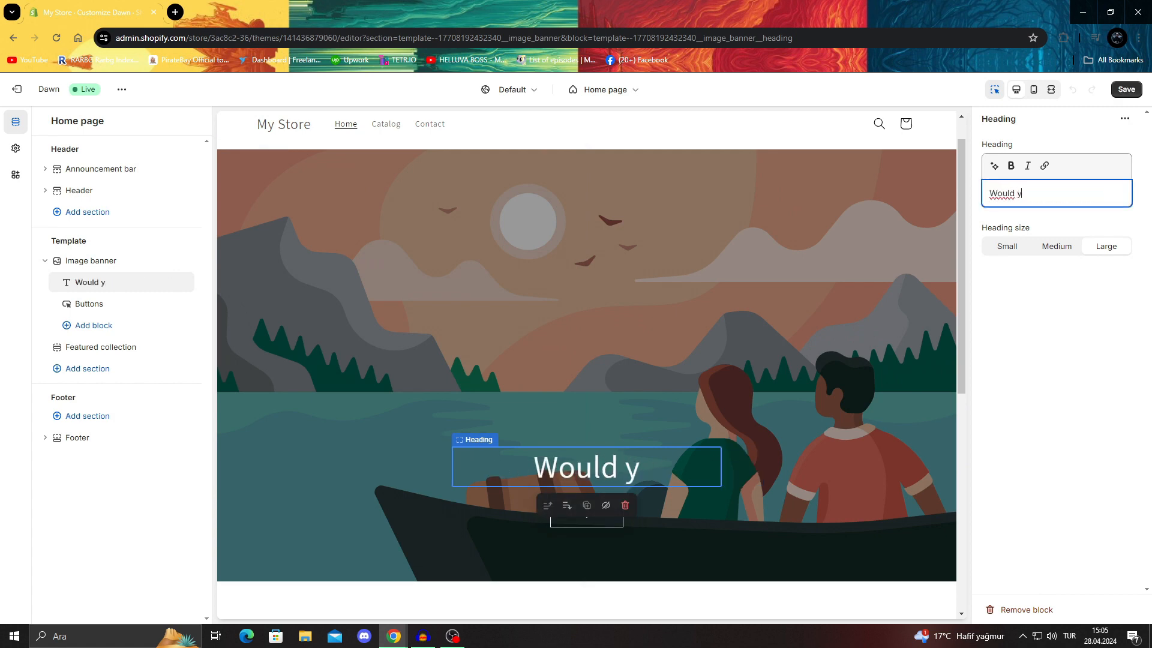
text(ou like to see )
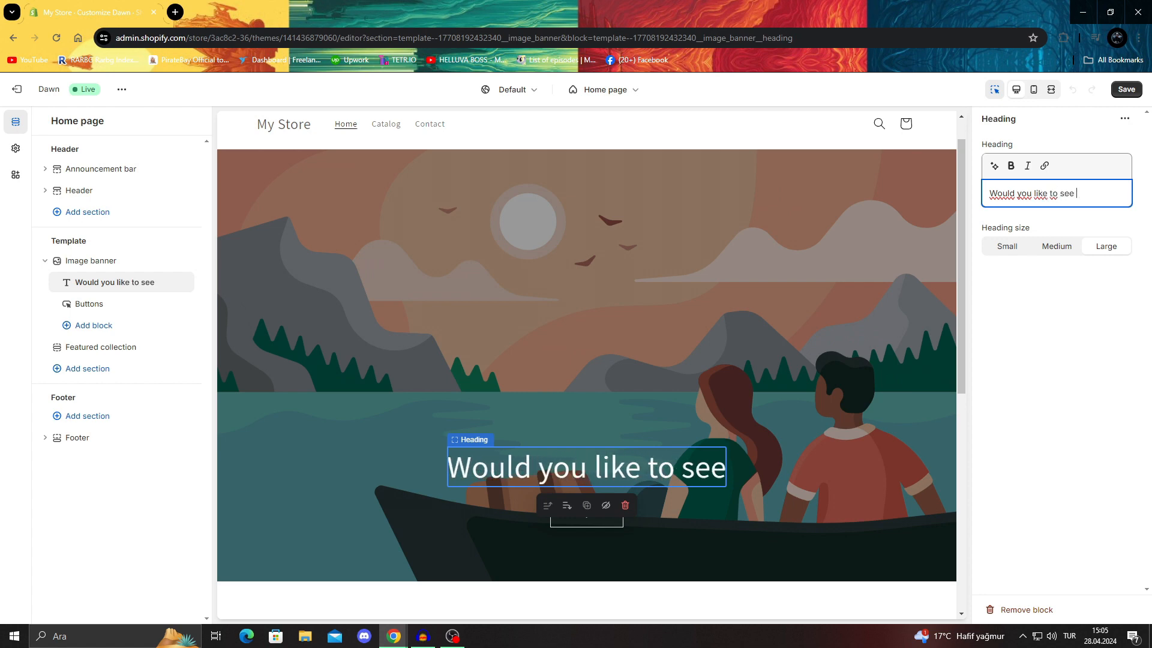
text(our latest p)
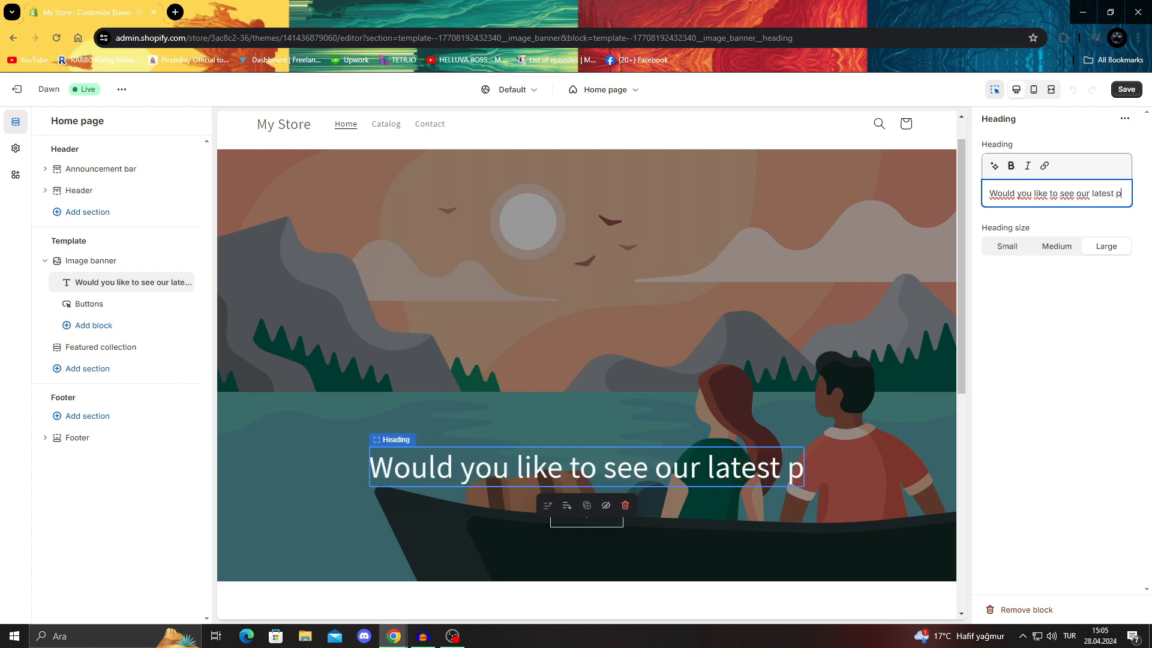
text(roducts?)
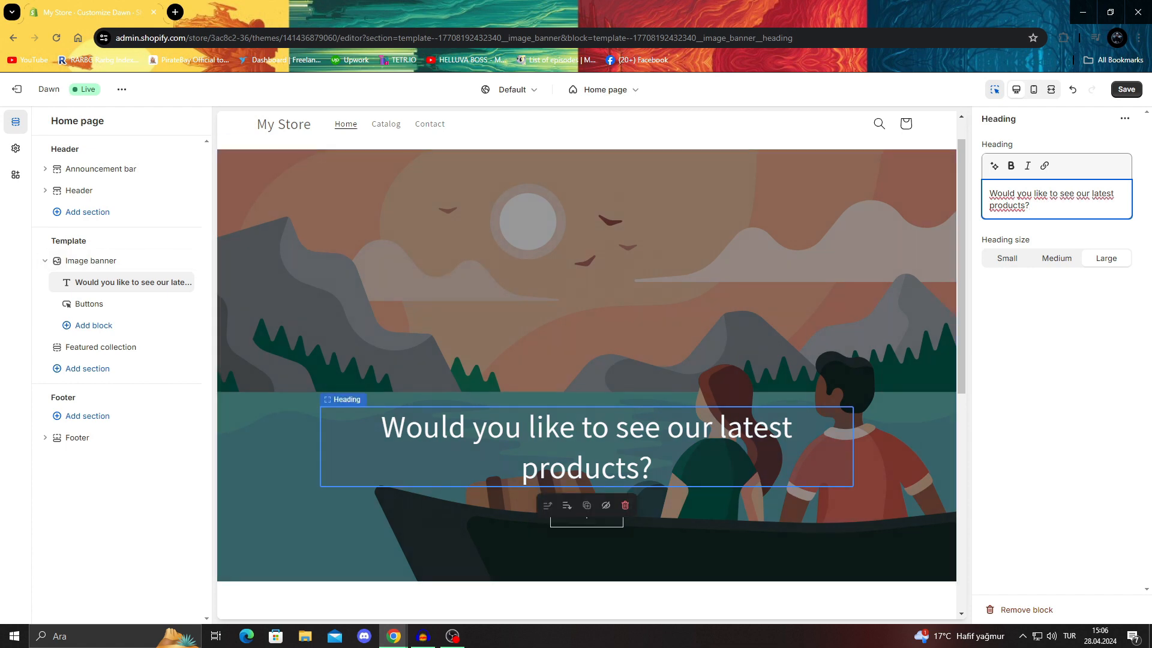
click(1057, 258)
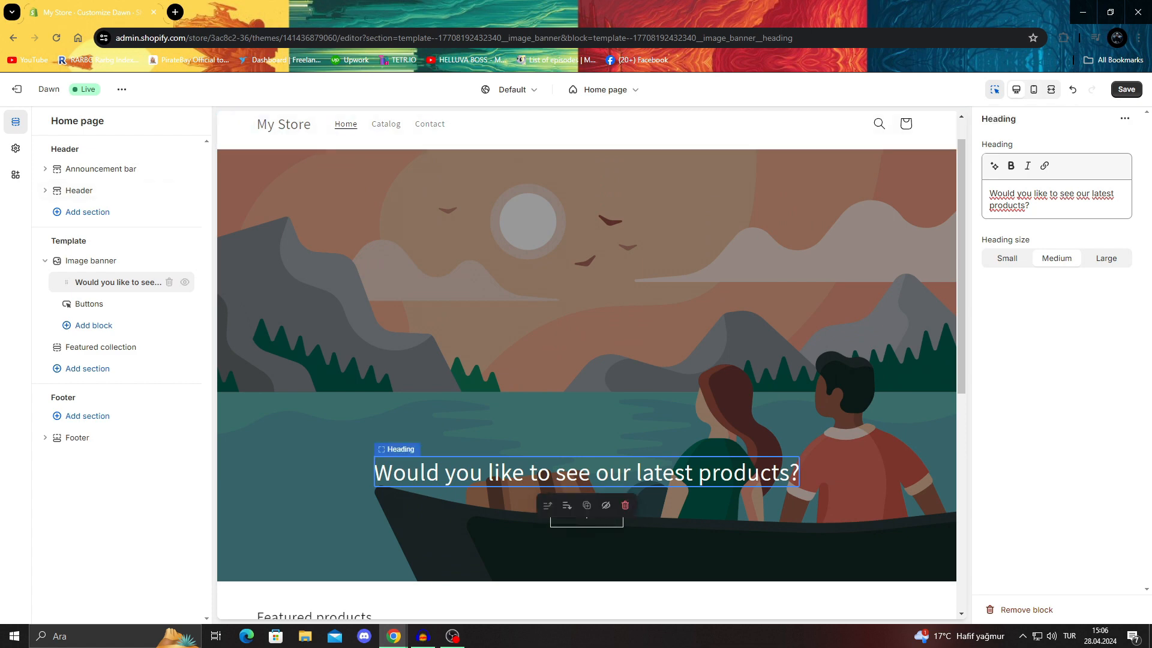
Set the Image banner's first image to the free Women's Fashion photo of the dark-haired model in a cream sweater
click(127, 271)
click(120, 261)
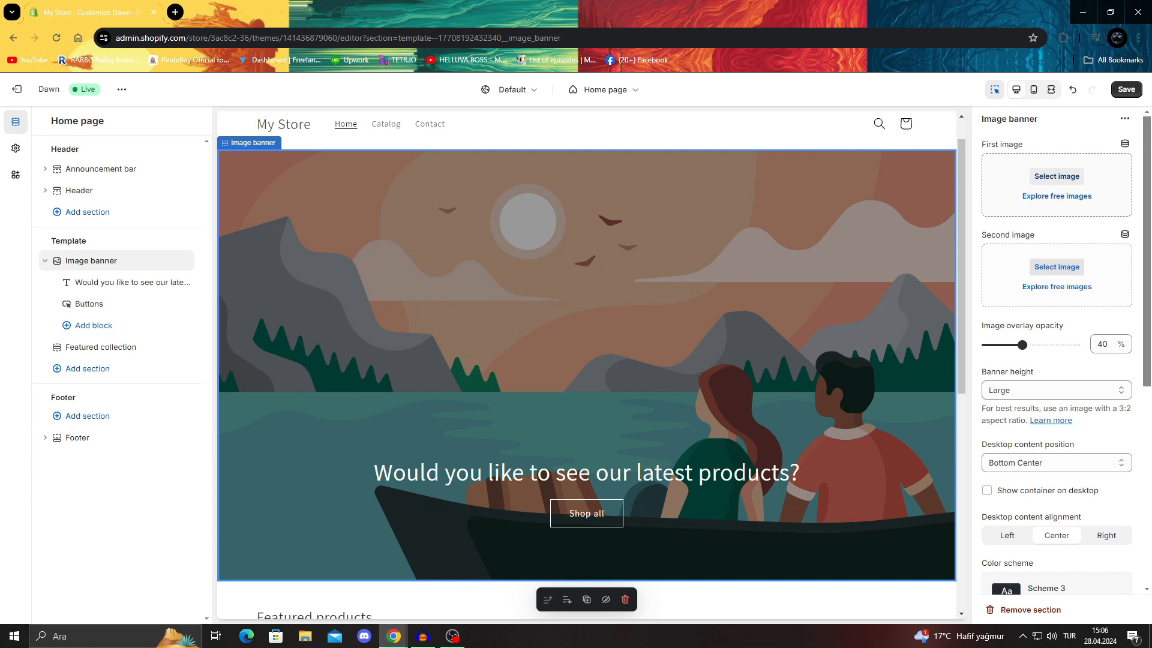
click(1056, 176)
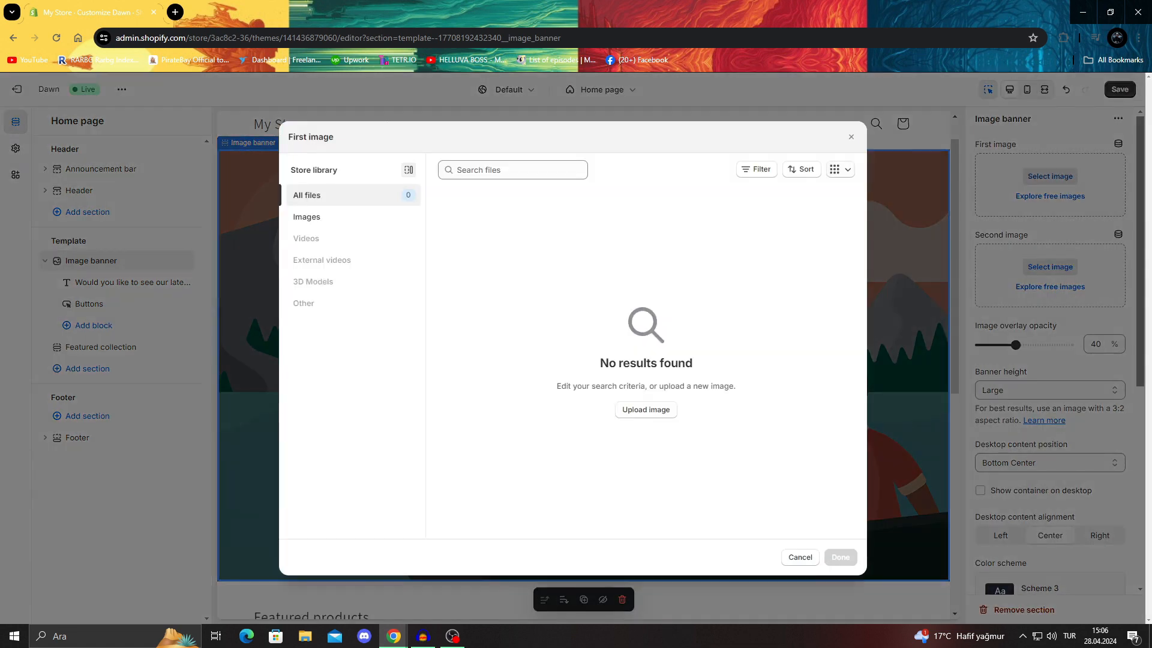
click(851, 137)
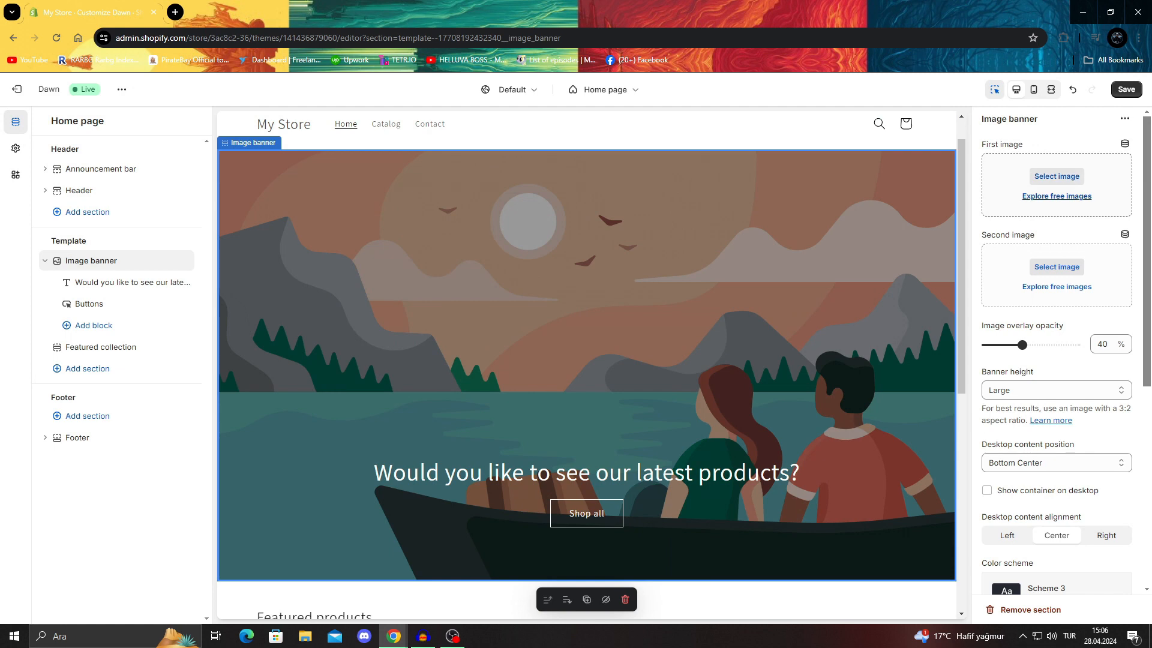
click(1057, 196)
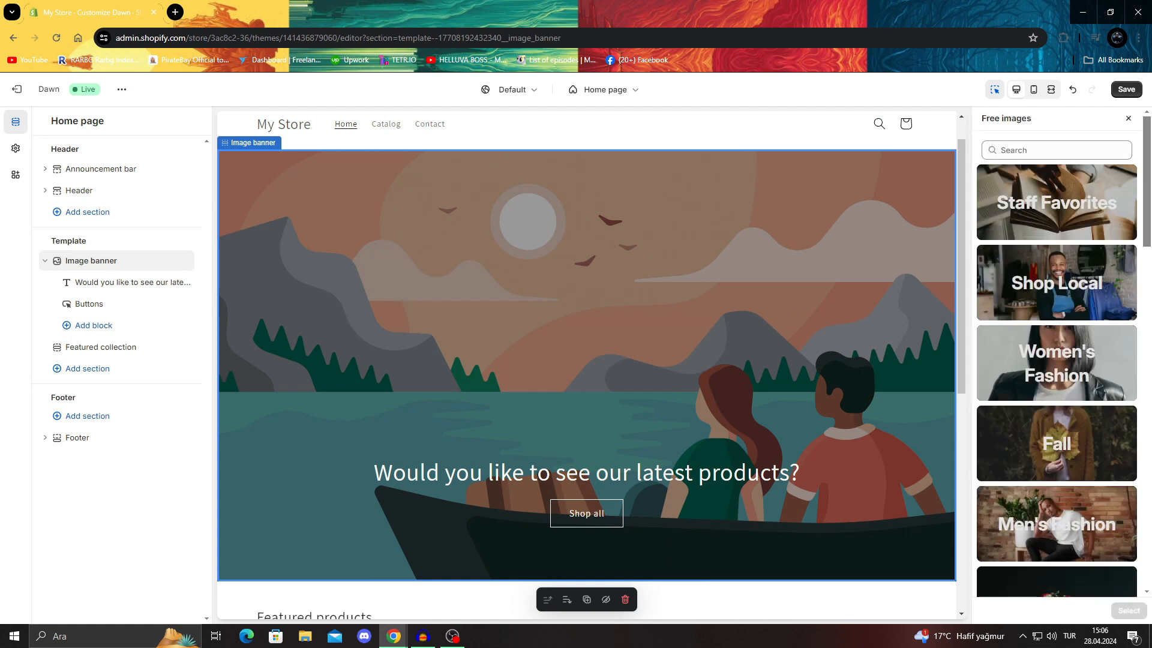
click(1057, 363)
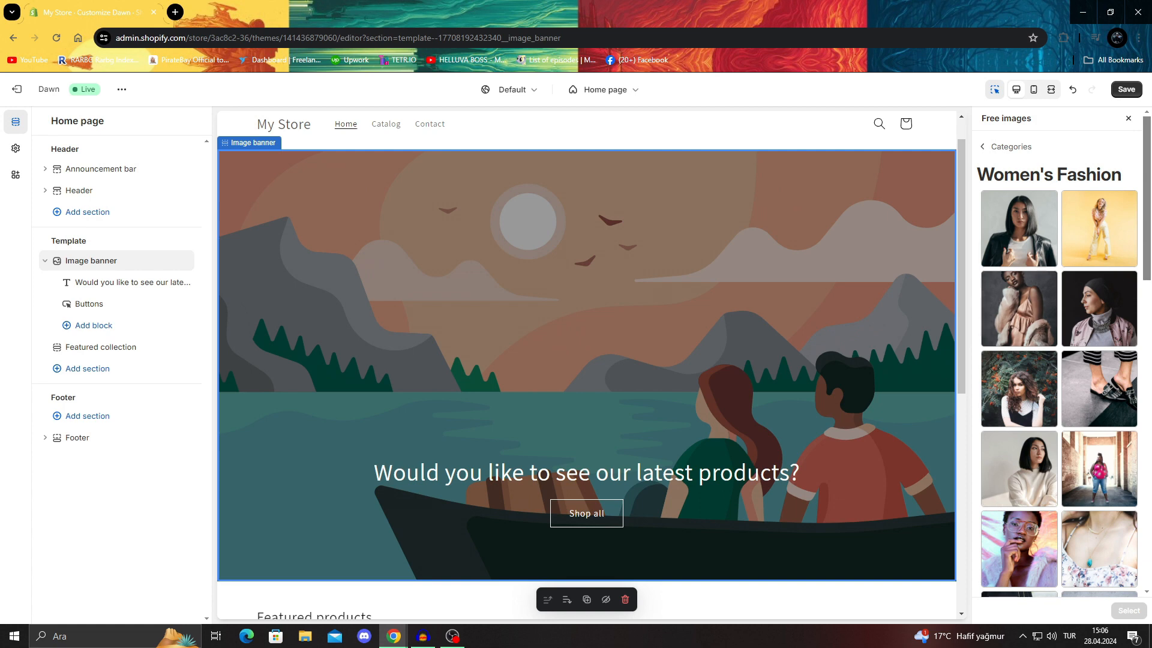
scroll(1018, 372, down, 1)
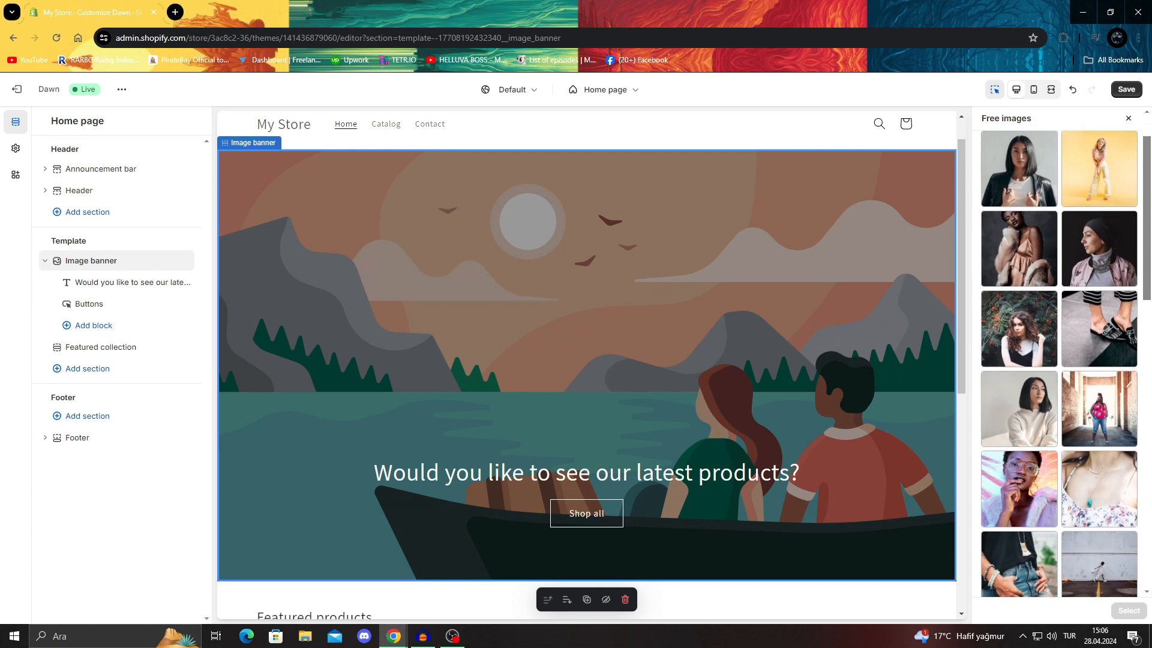
click(1018, 409)
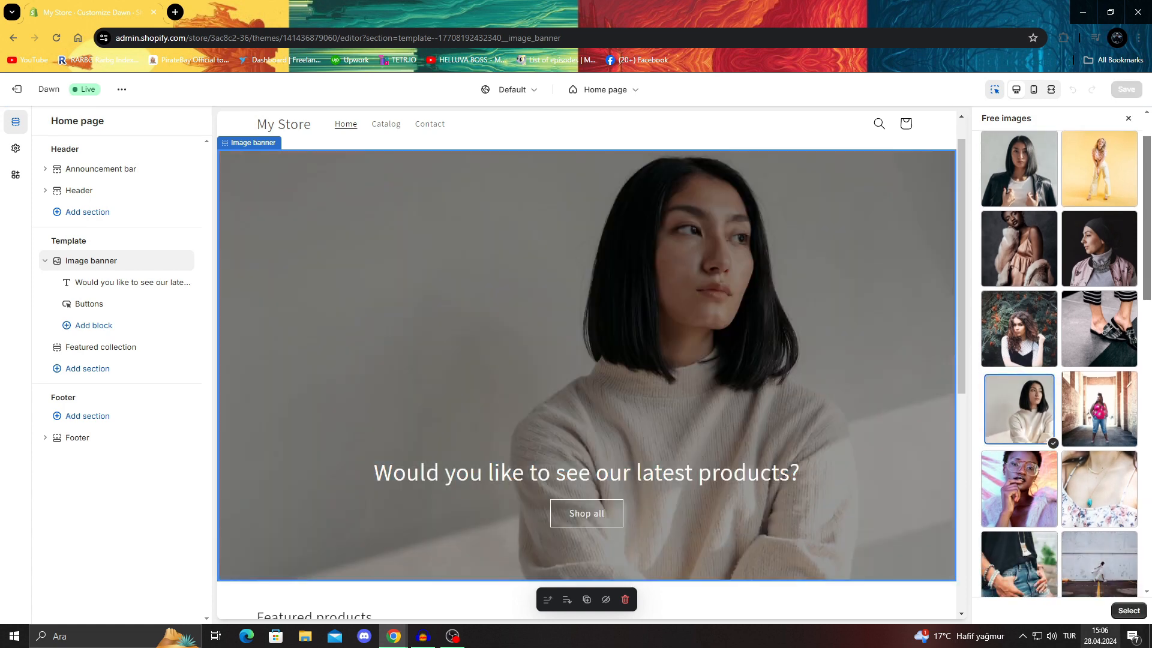
click(1129, 610)
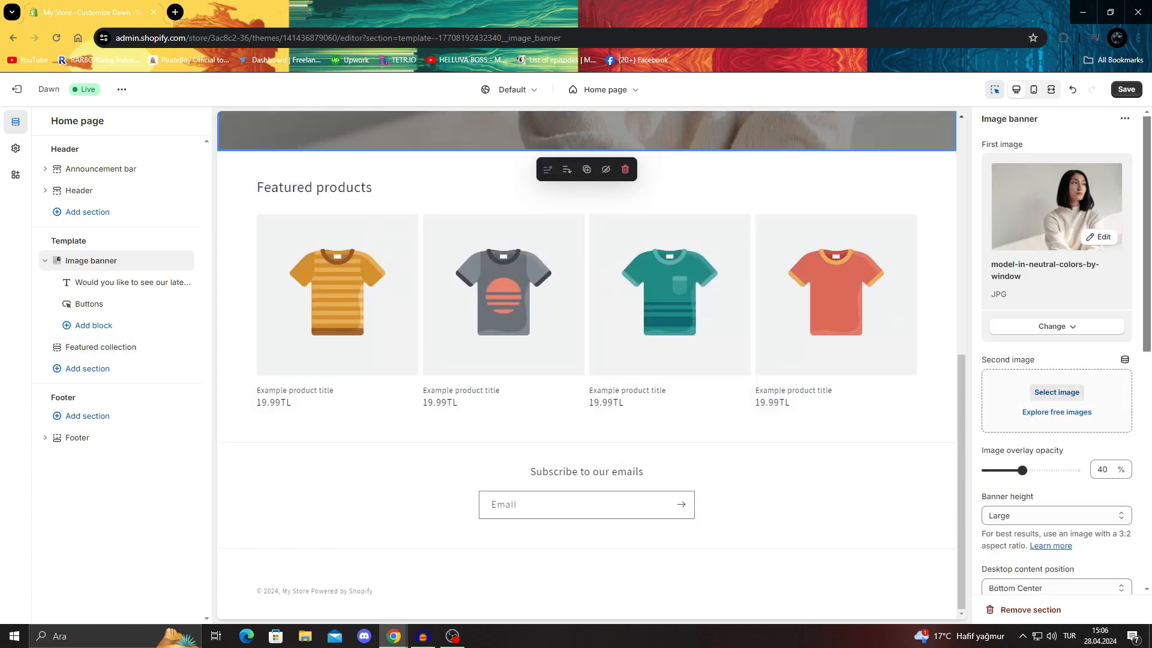
Set the banner's second image to the free Women's Fashion photo of the laughing barefoot model on yellow
click(1057, 392)
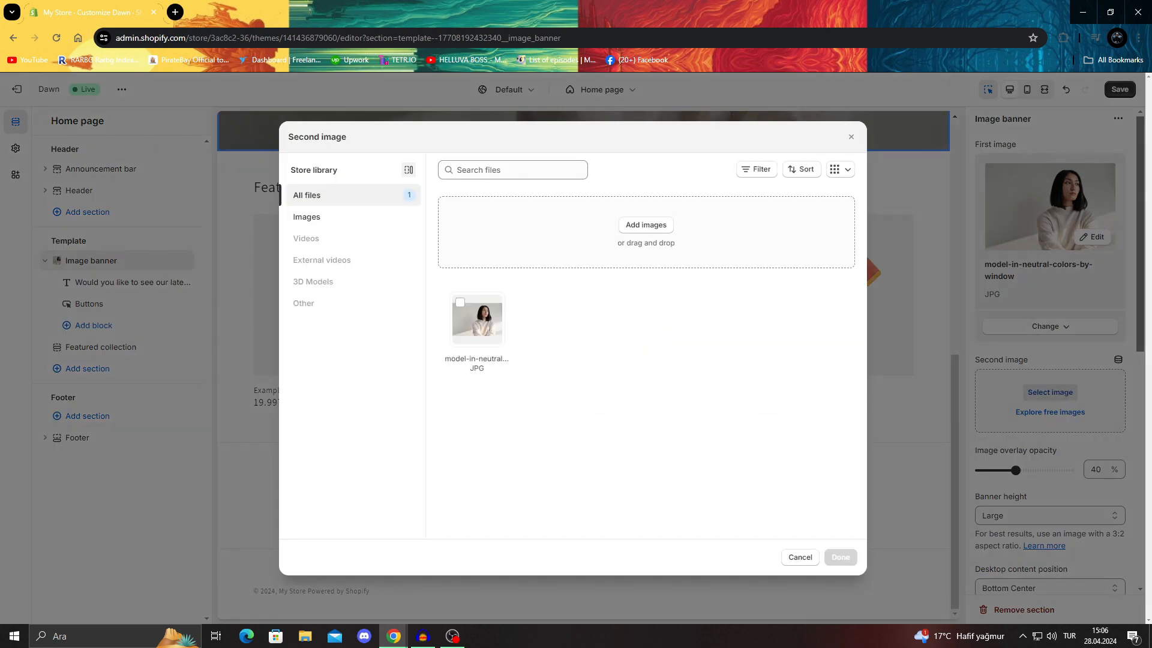
click(851, 137)
click(1051, 412)
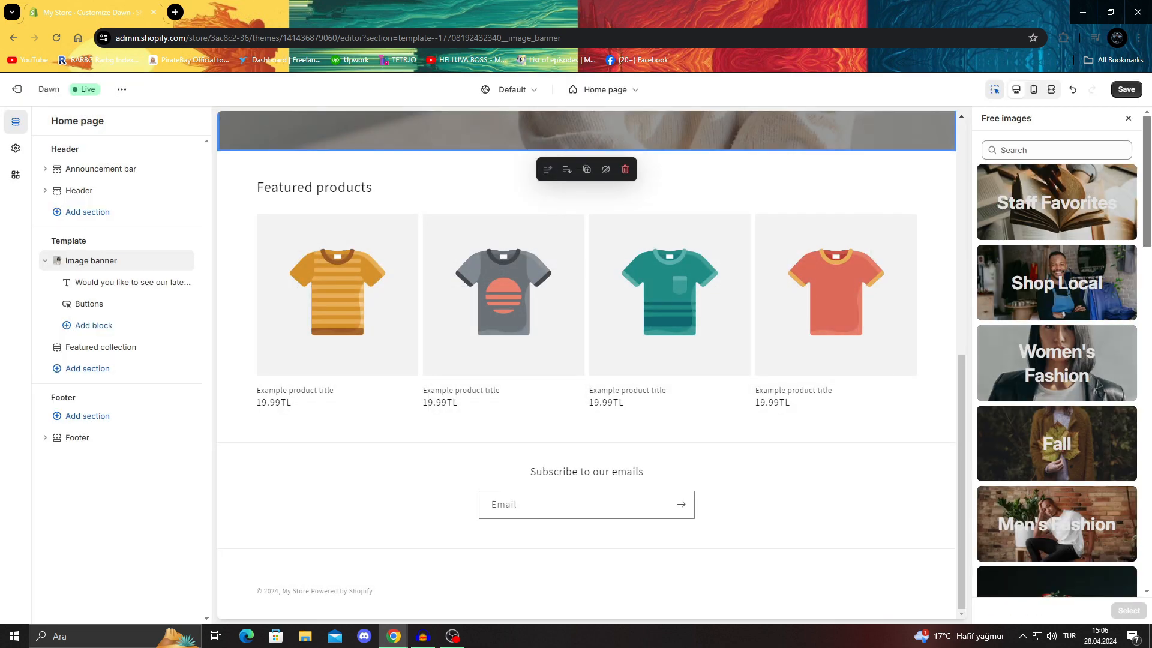
click(1057, 363)
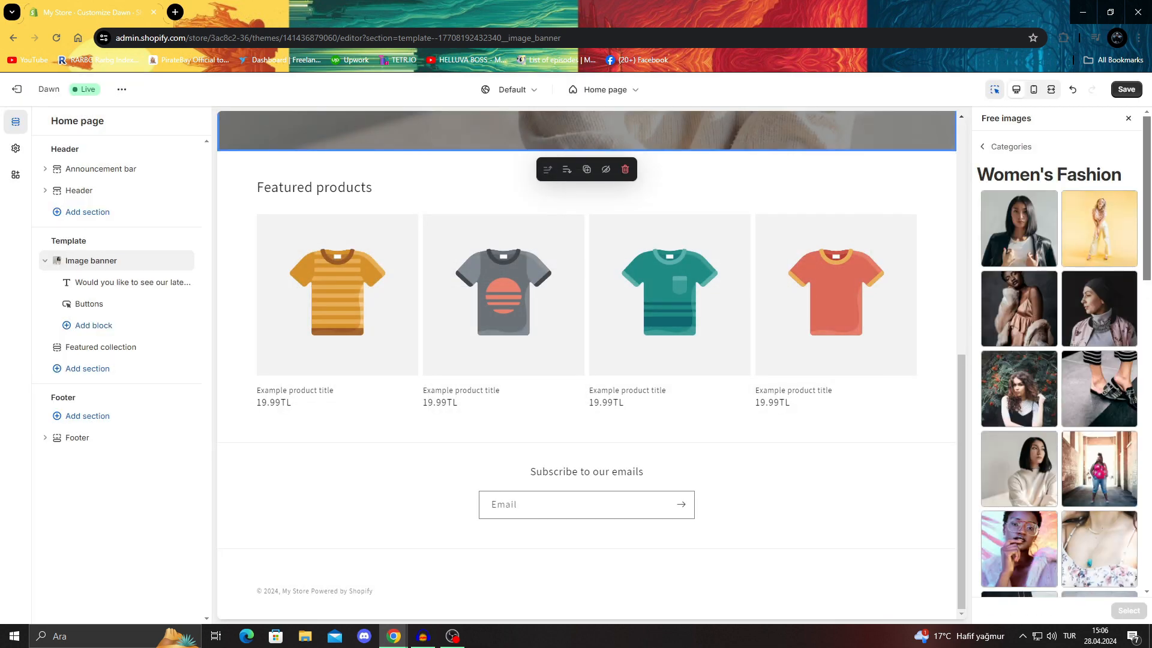
click(1099, 228)
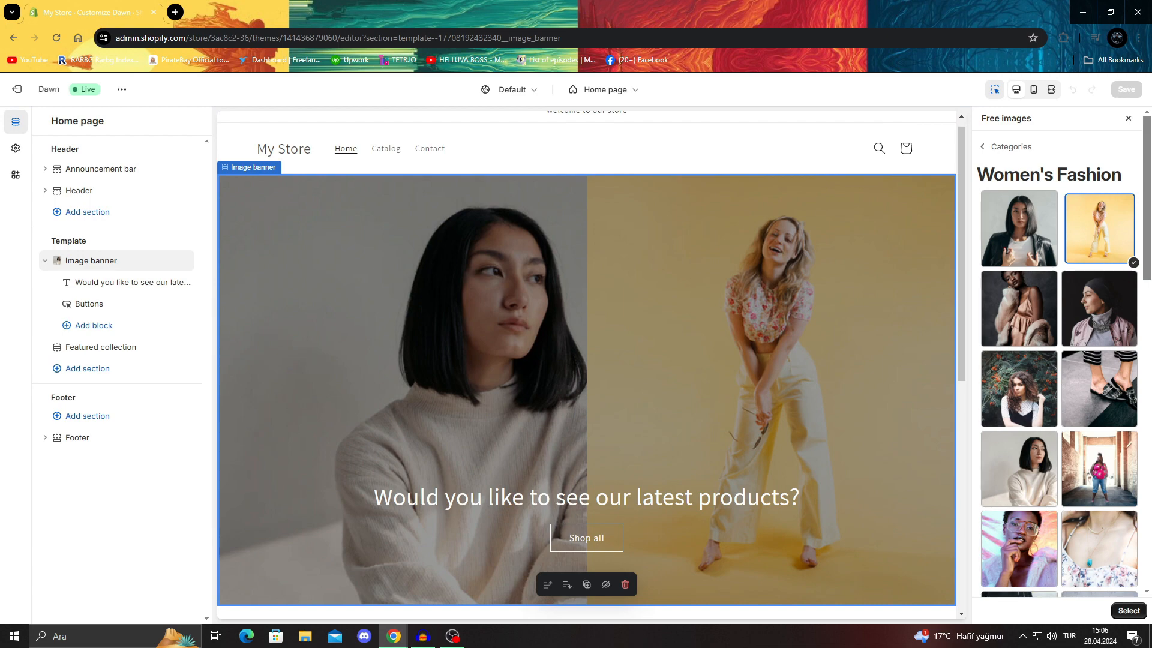
click(1129, 611)
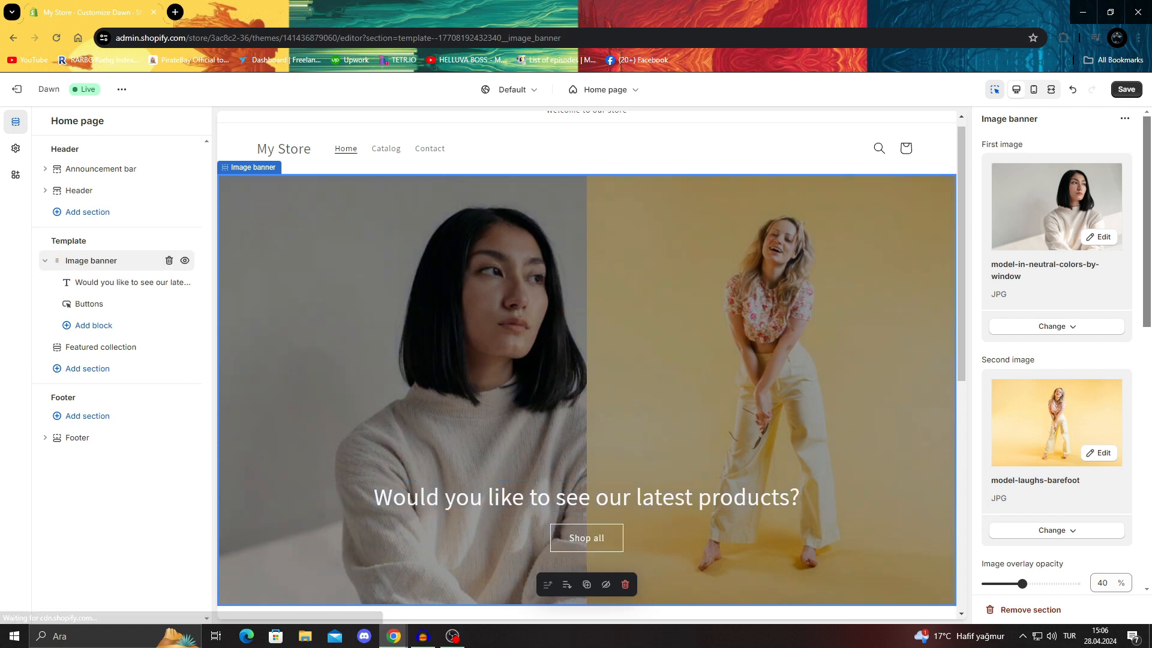
Try moving the Image banner below Featured collection and back up, and check which block types it can add
right_click(138, 257)
click(123, 259)
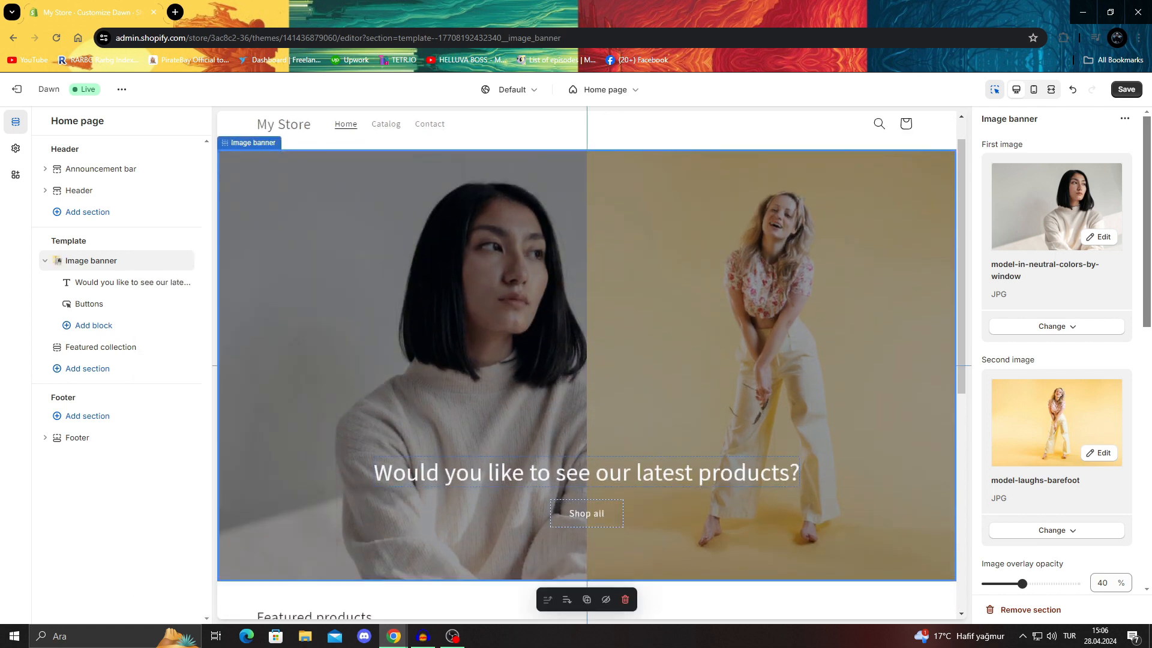
click(567, 599)
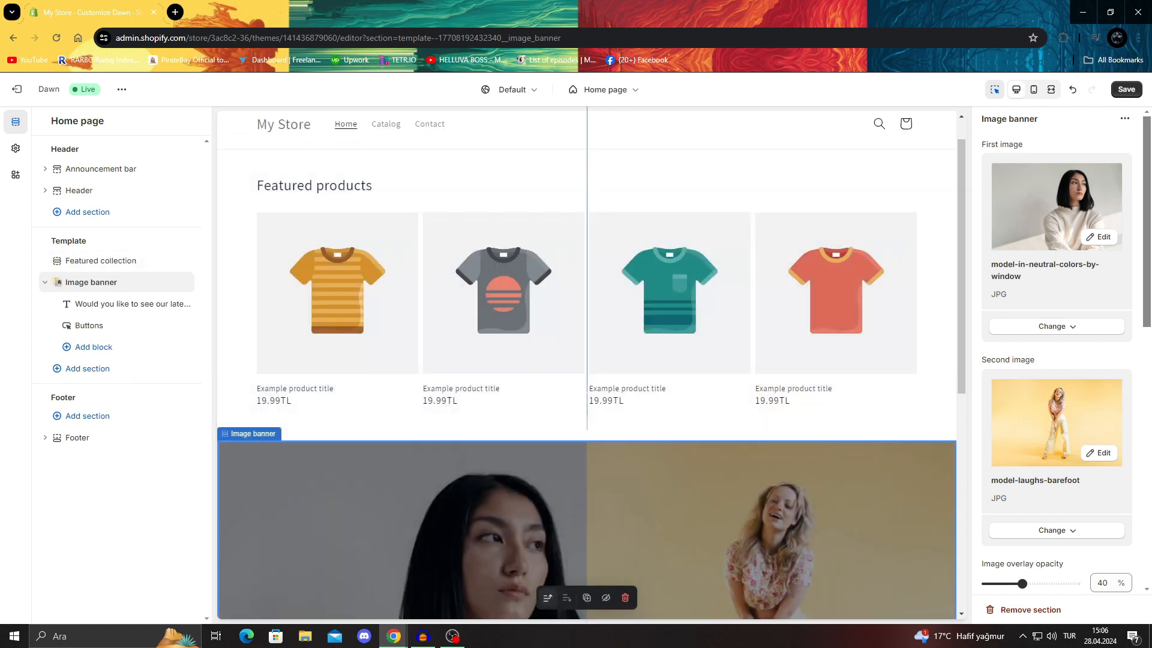
click(548, 599)
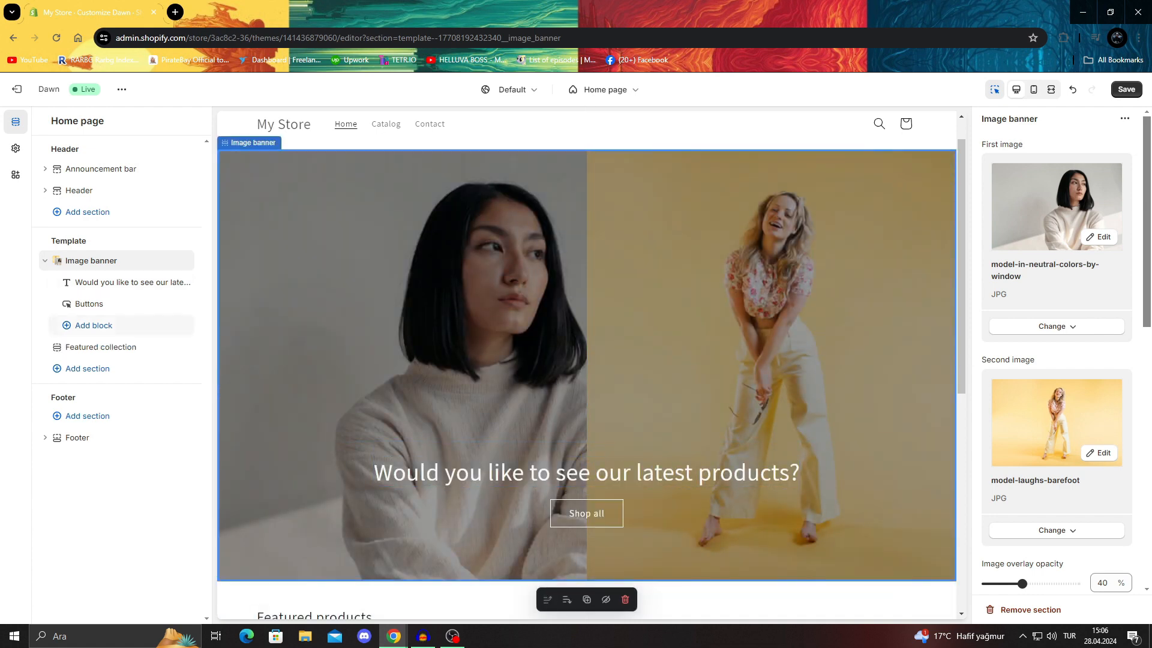
click(94, 325)
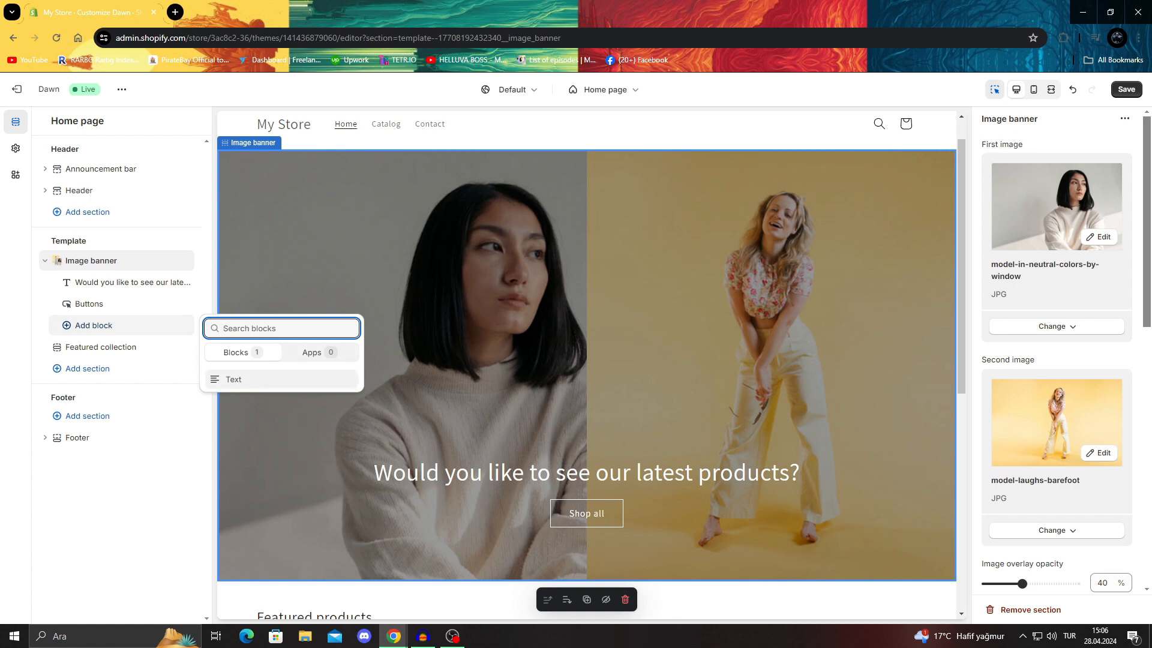
click(114, 325)
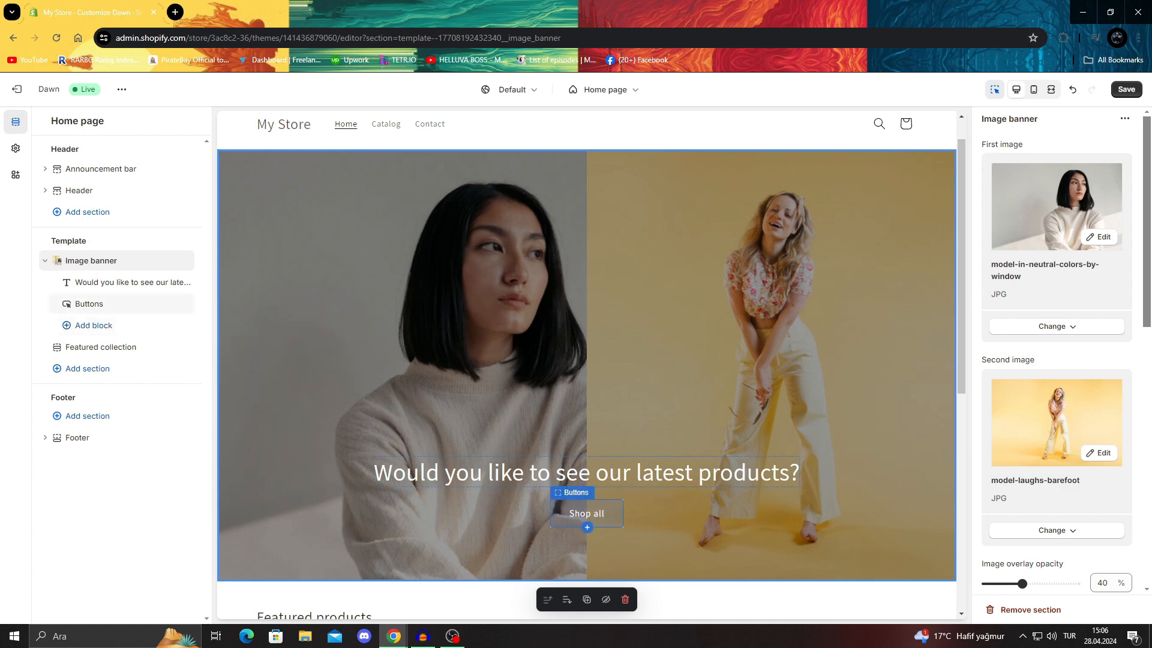
Shorten the banner's first button label to "Shop"
click(587, 513)
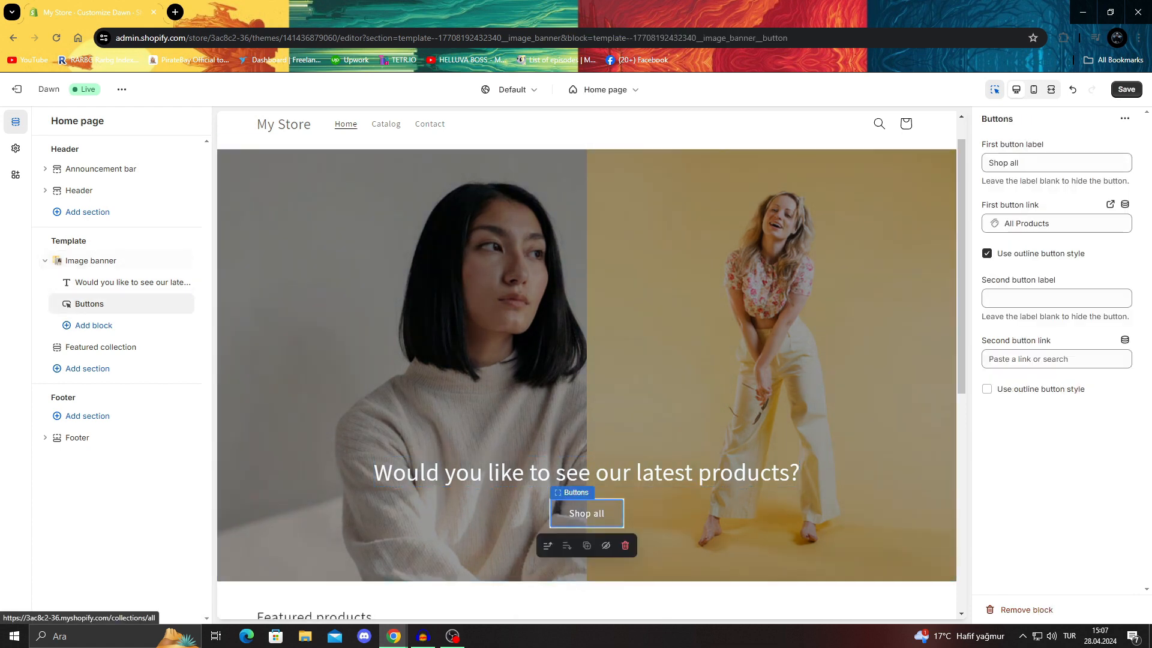
click(1043, 163)
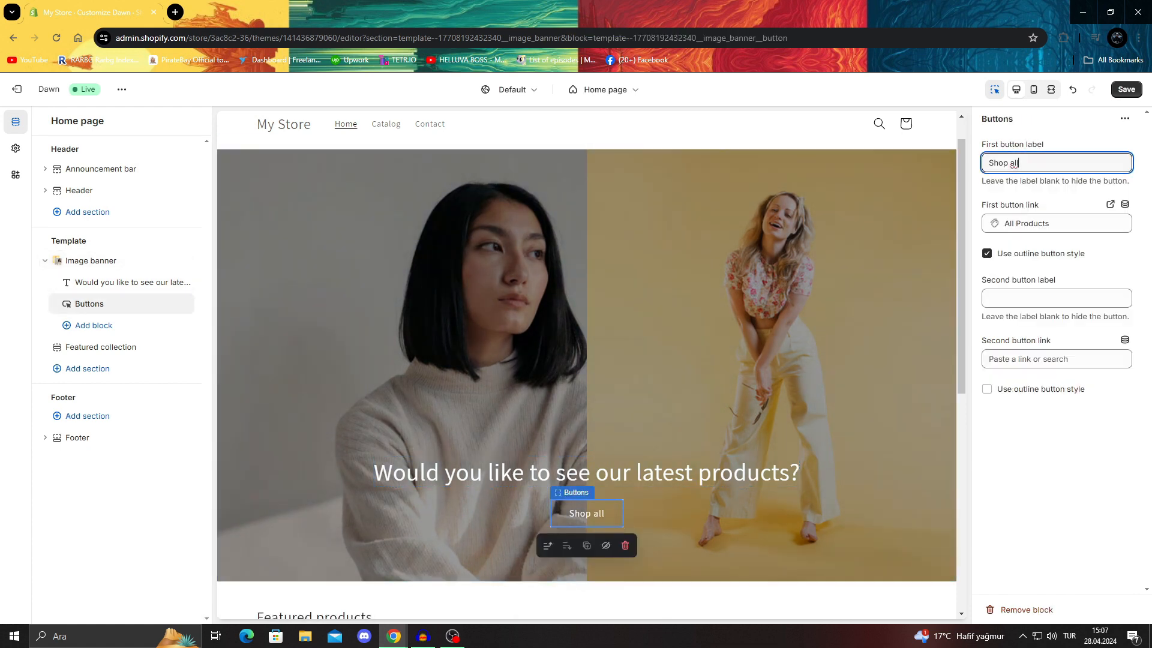
key(BackSpace)
Check which link destinations the banner's first button can use and which page templates the theme offers
click(1057, 223)
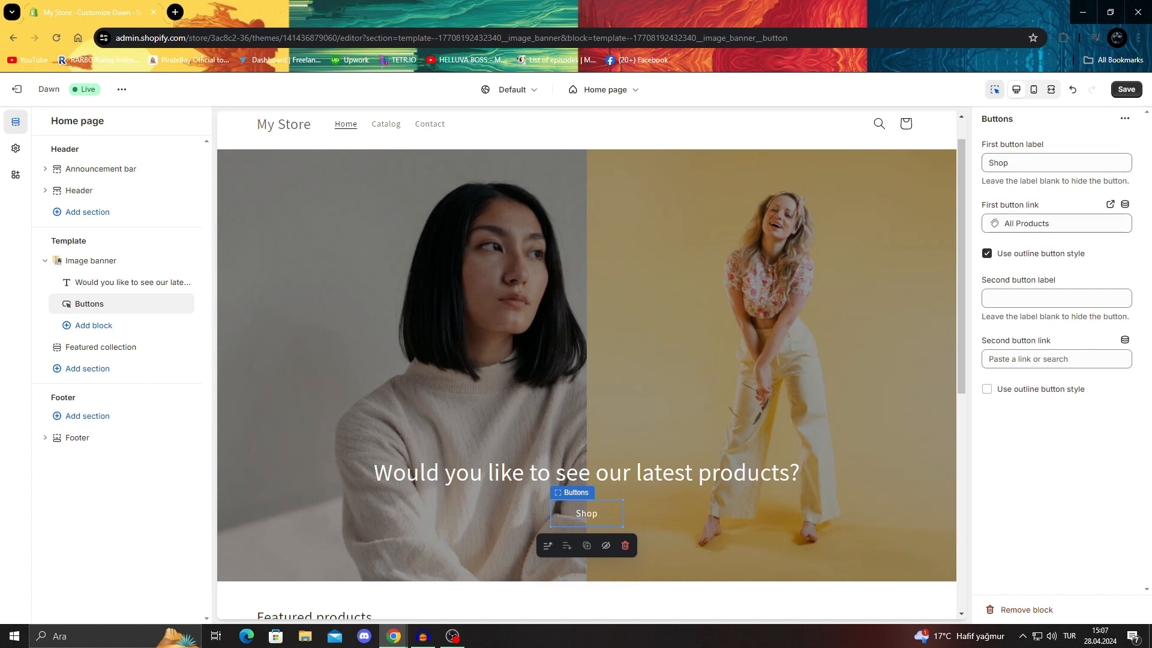
click(1058, 223)
double_click(998, 163)
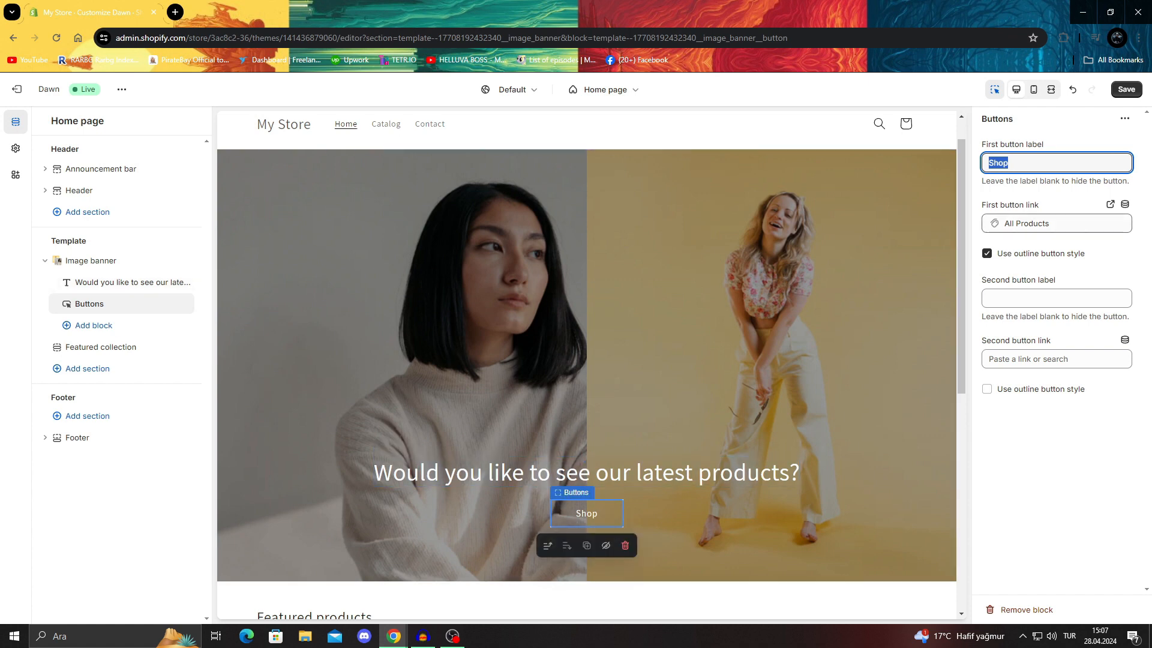
click(1044, 224)
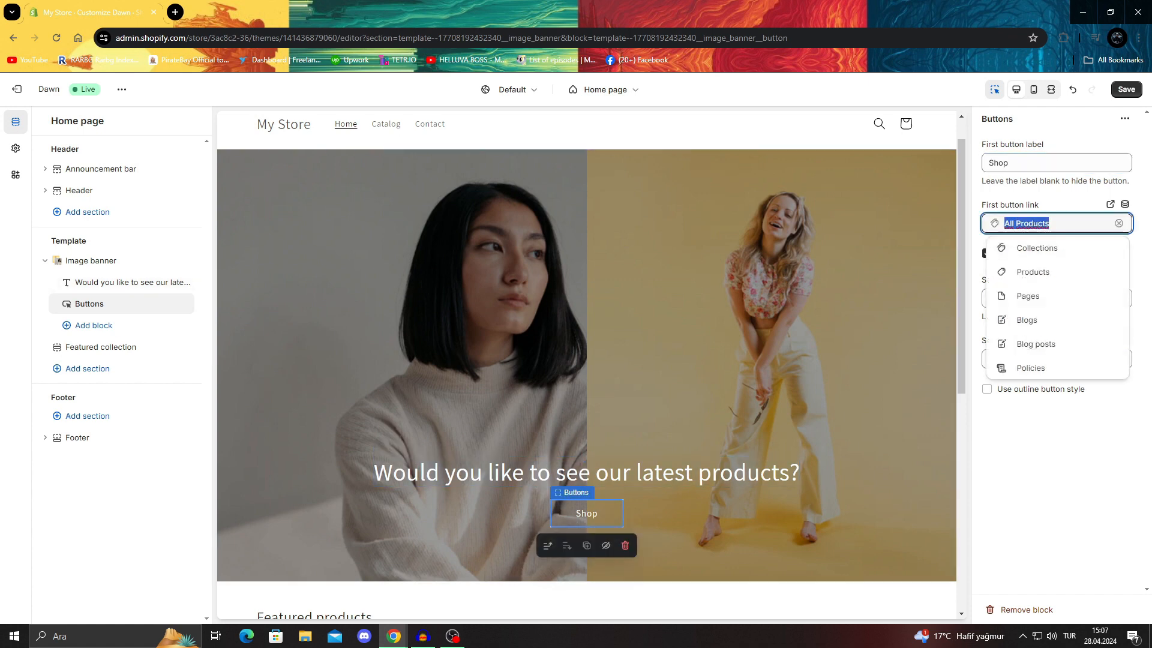
click(603, 90)
scroll(600, 200, down, 3)
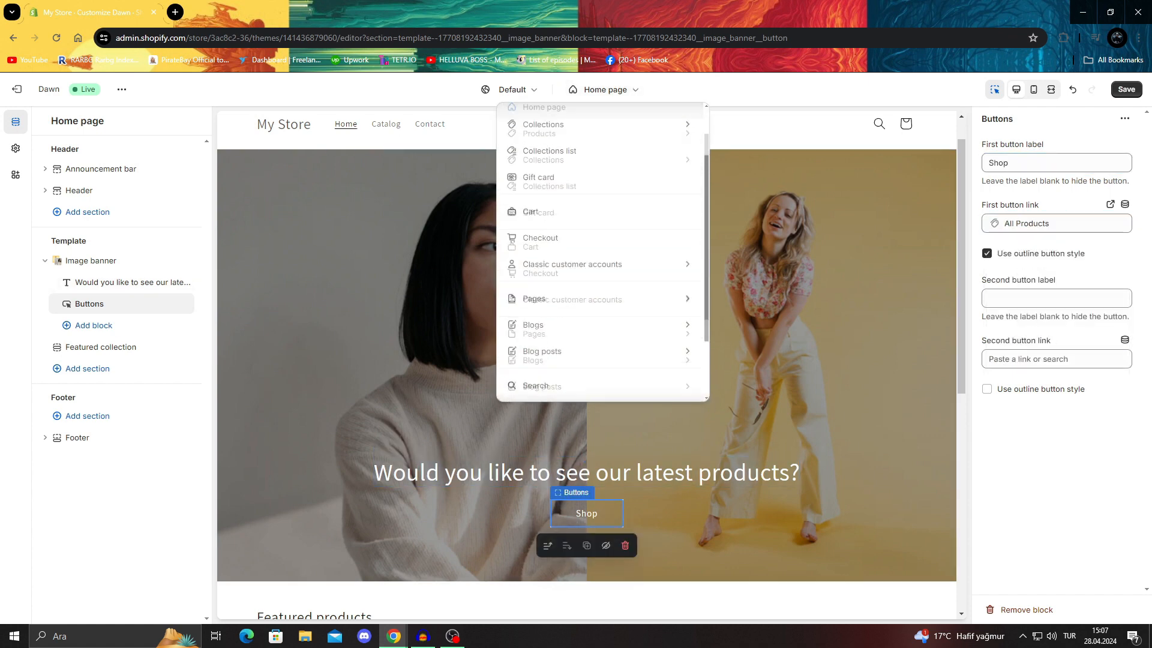
click(1061, 223)
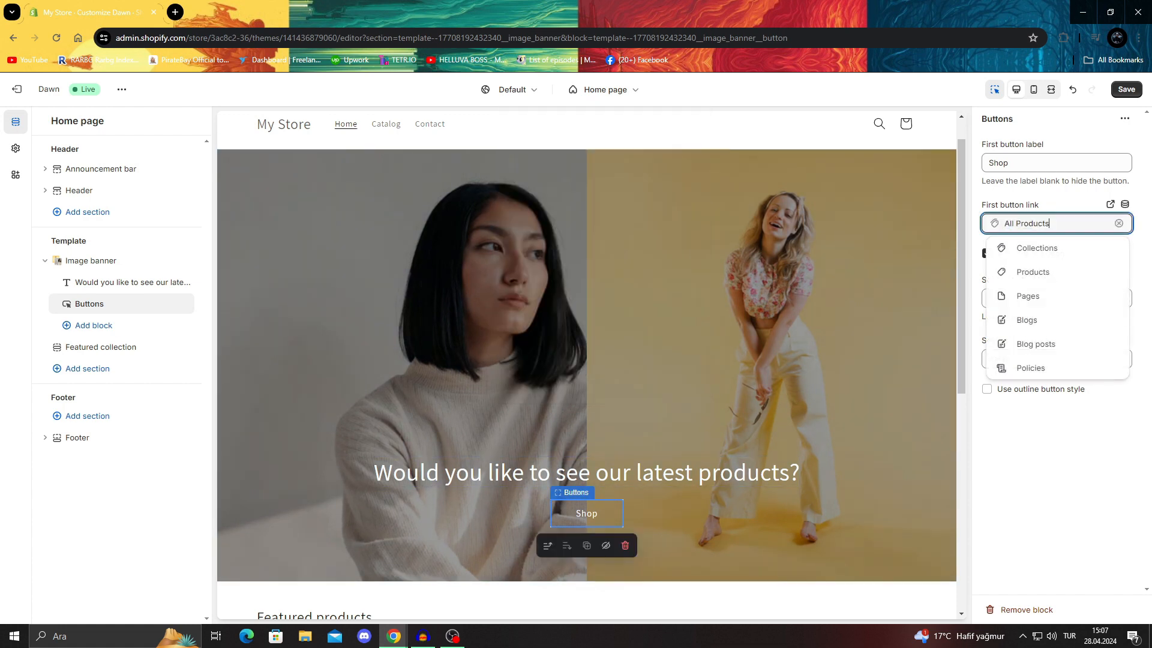
click(1050, 456)
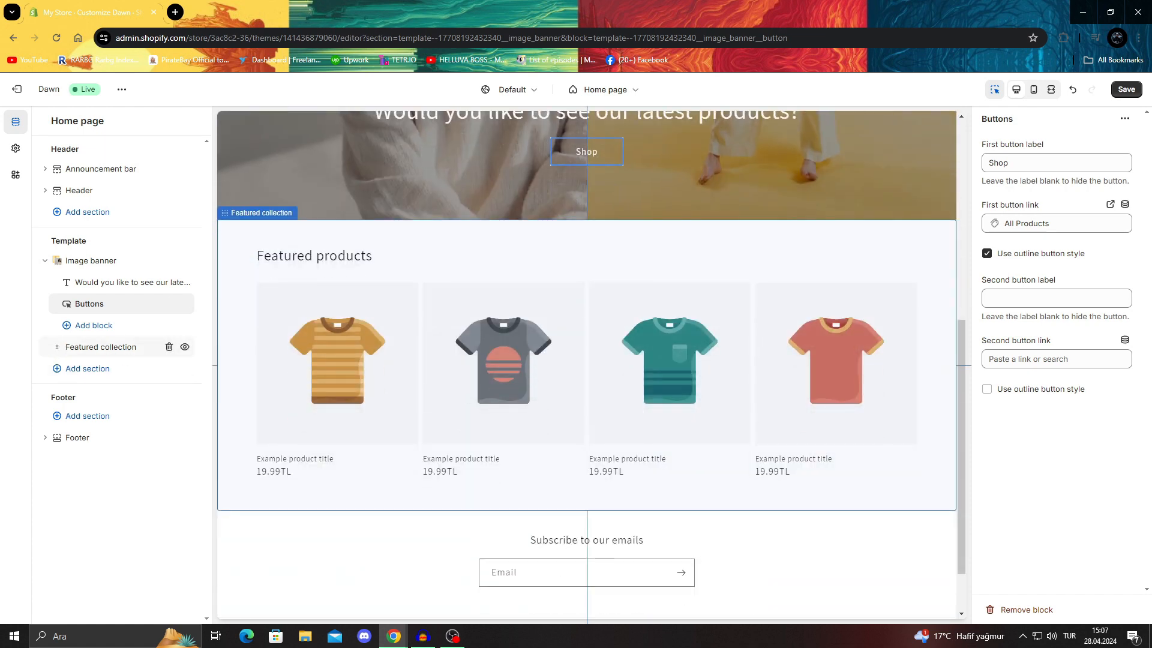
Examine the settings of the Featured collection section, the Header section and the banner's heading block
click(101, 347)
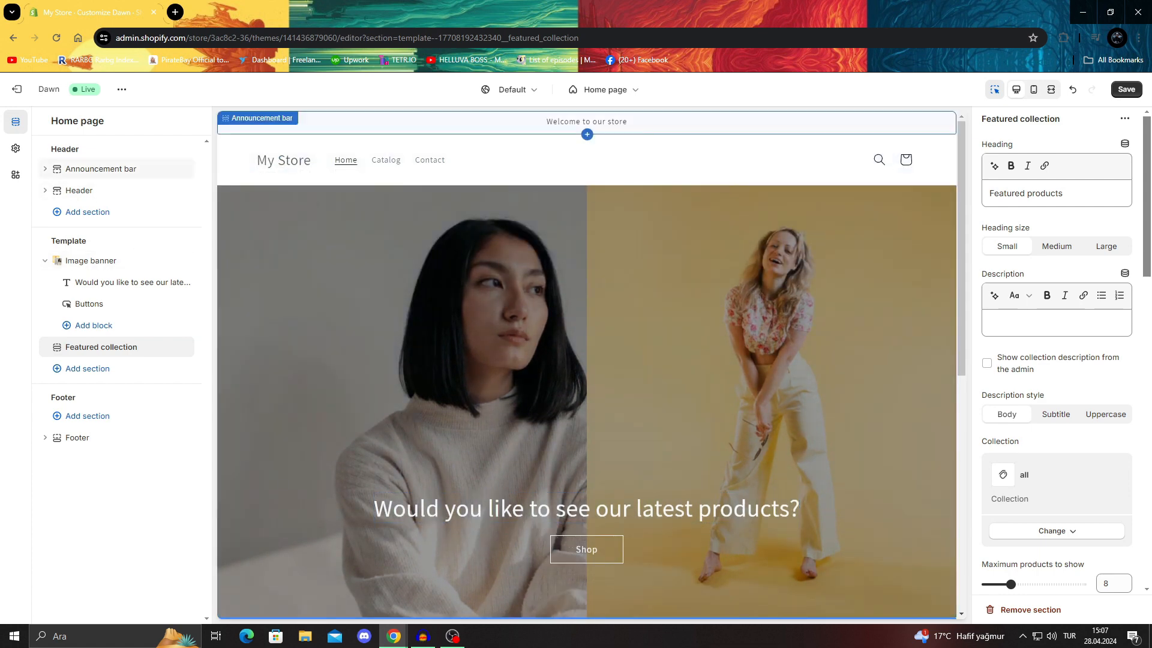
click(80, 191)
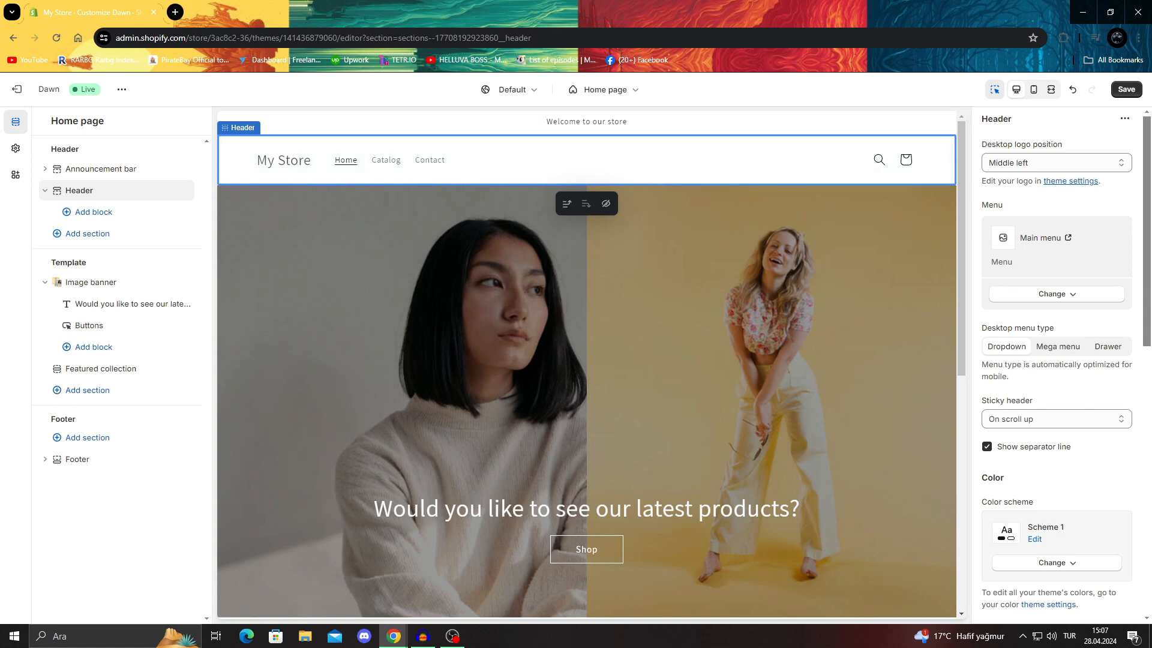
click(45, 190)
click(45, 190)
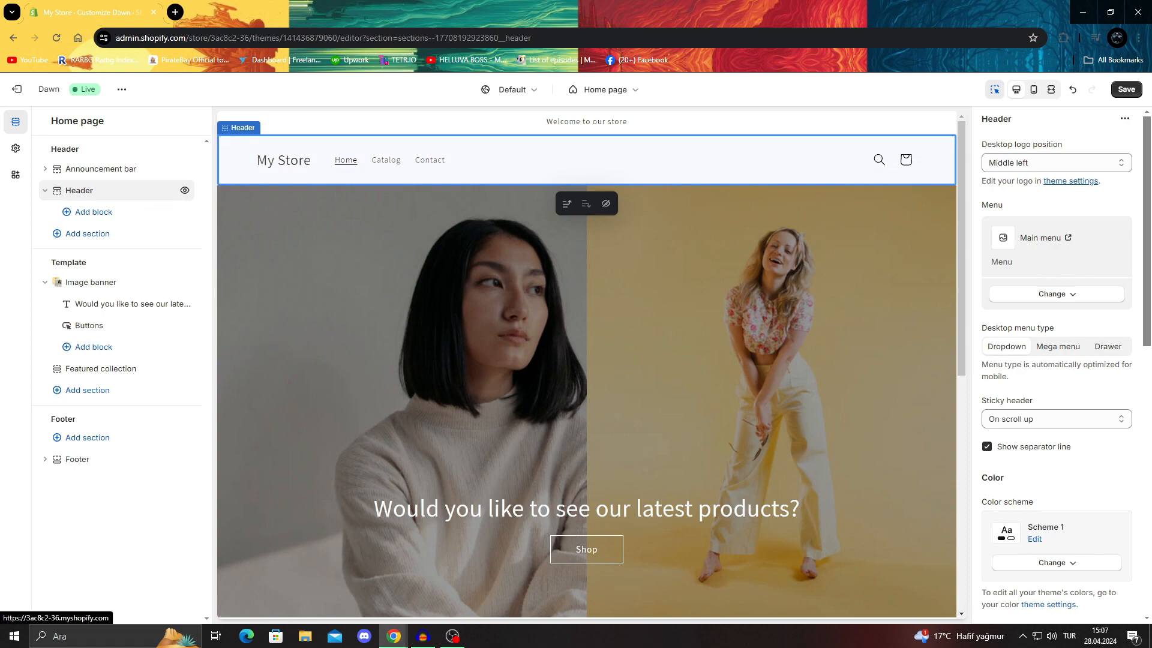
scroll(1056, 366, down, 10)
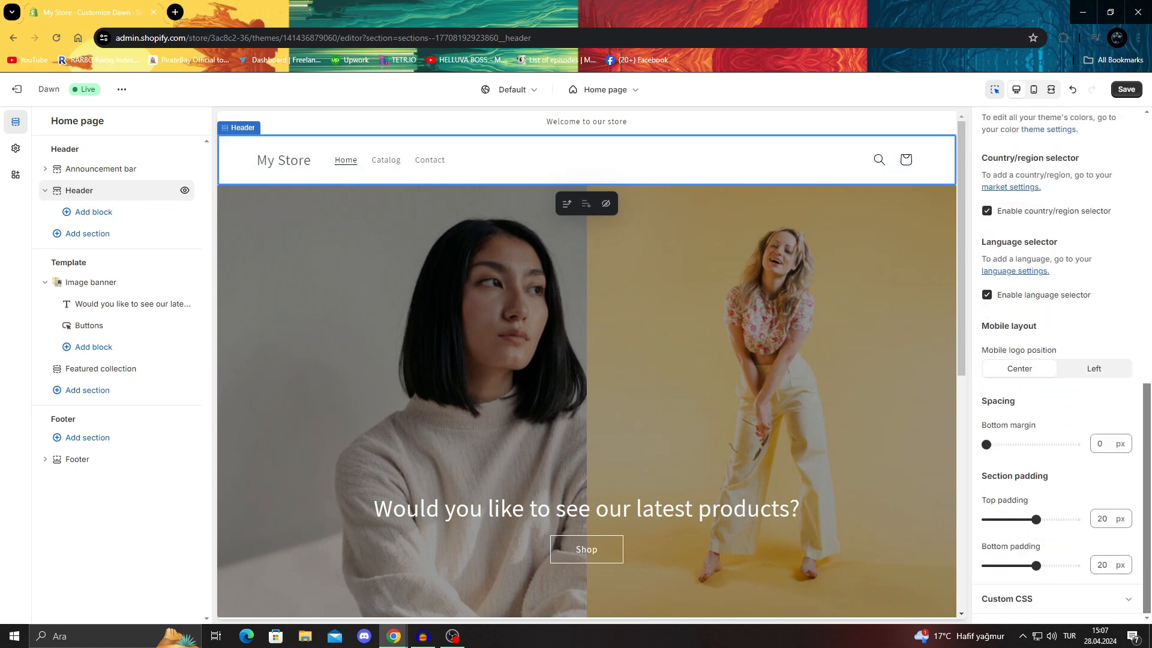
scroll(1056, 366, up, 7)
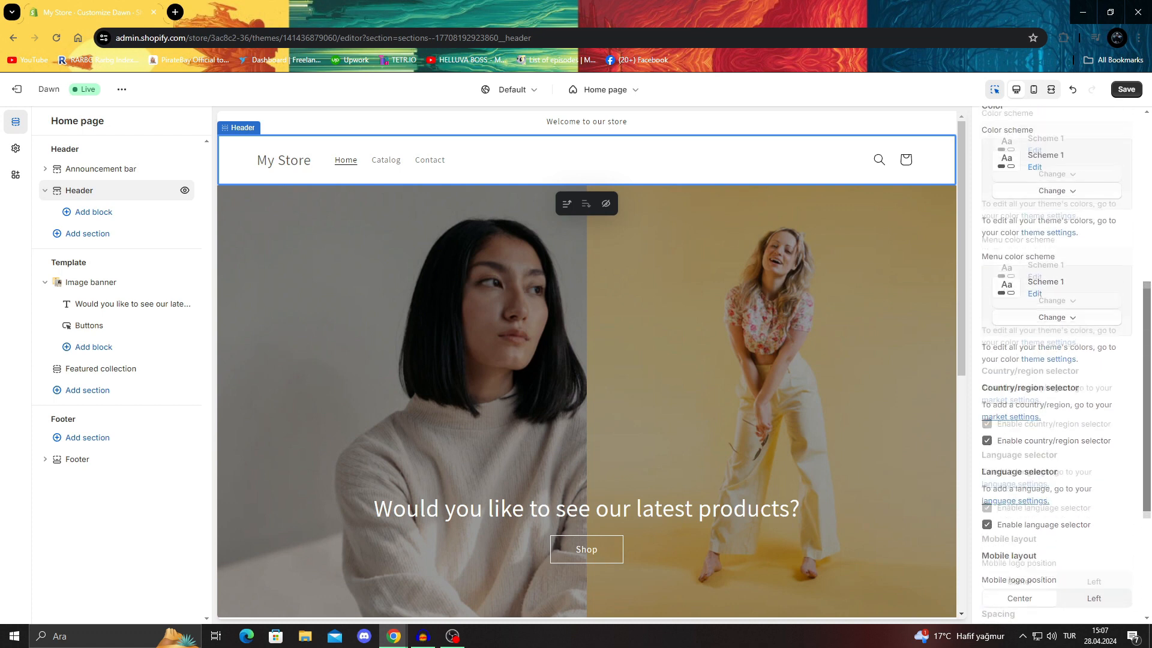
click(587, 509)
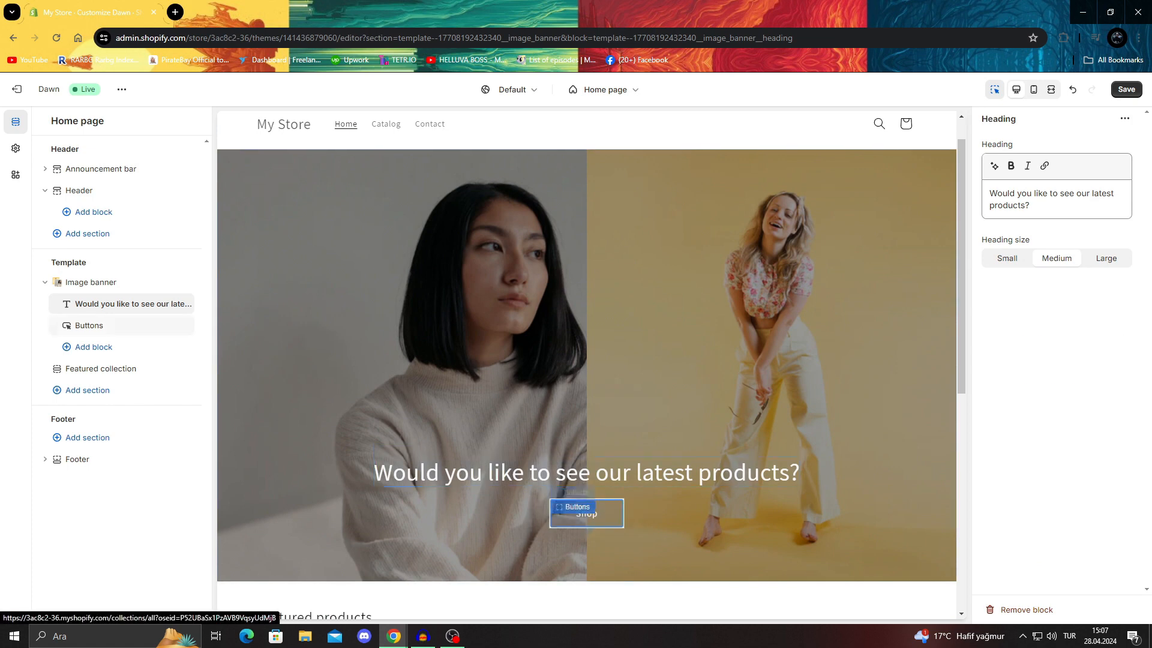
Preview the collection page linked from the banner's Shop button and set the header's desktop menu type to Drawer
click(587, 513)
click(125, 189)
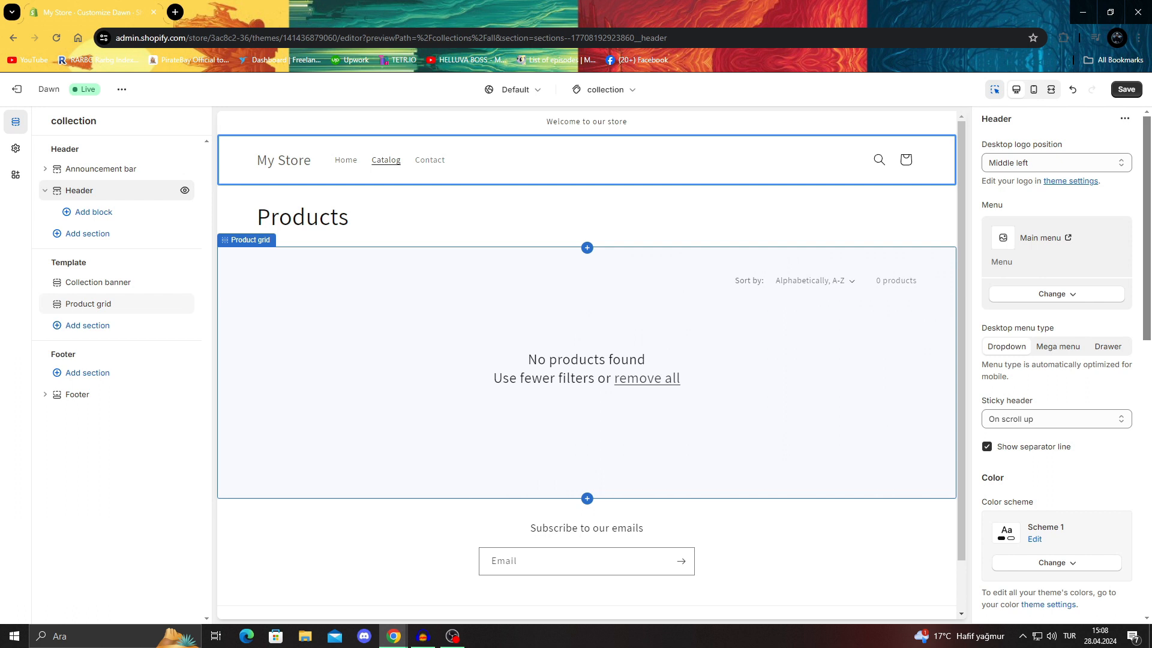
click(1057, 347)
click(1107, 347)
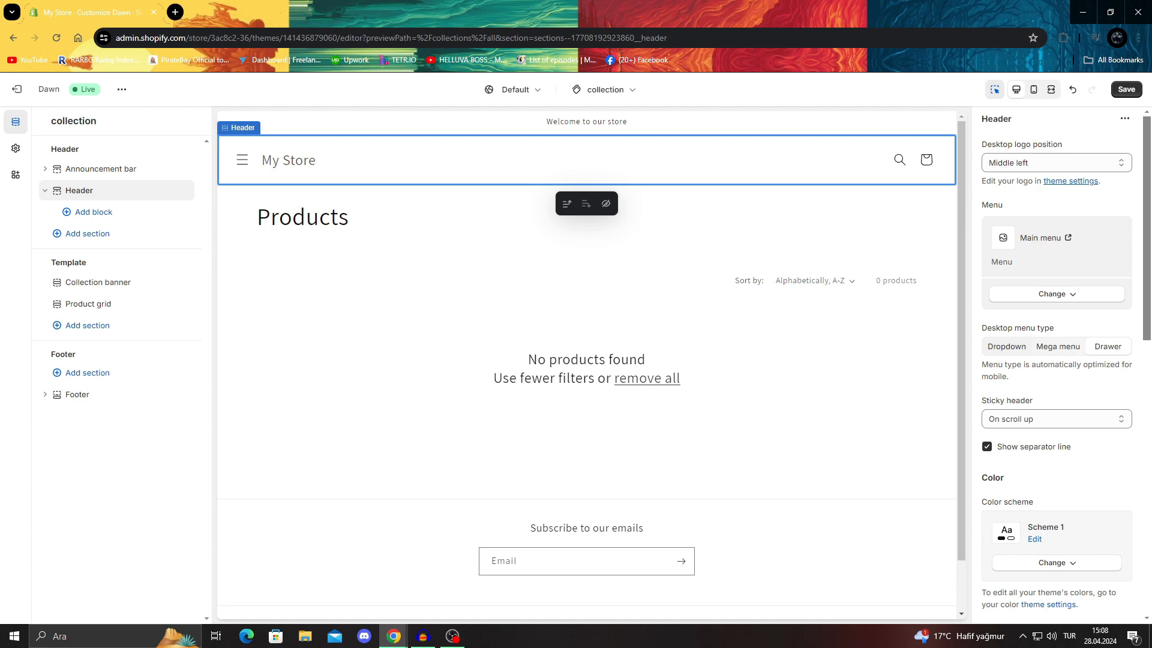
View the Announcement bar's settings and return to the Home page template
click(101, 169)
click(603, 89)
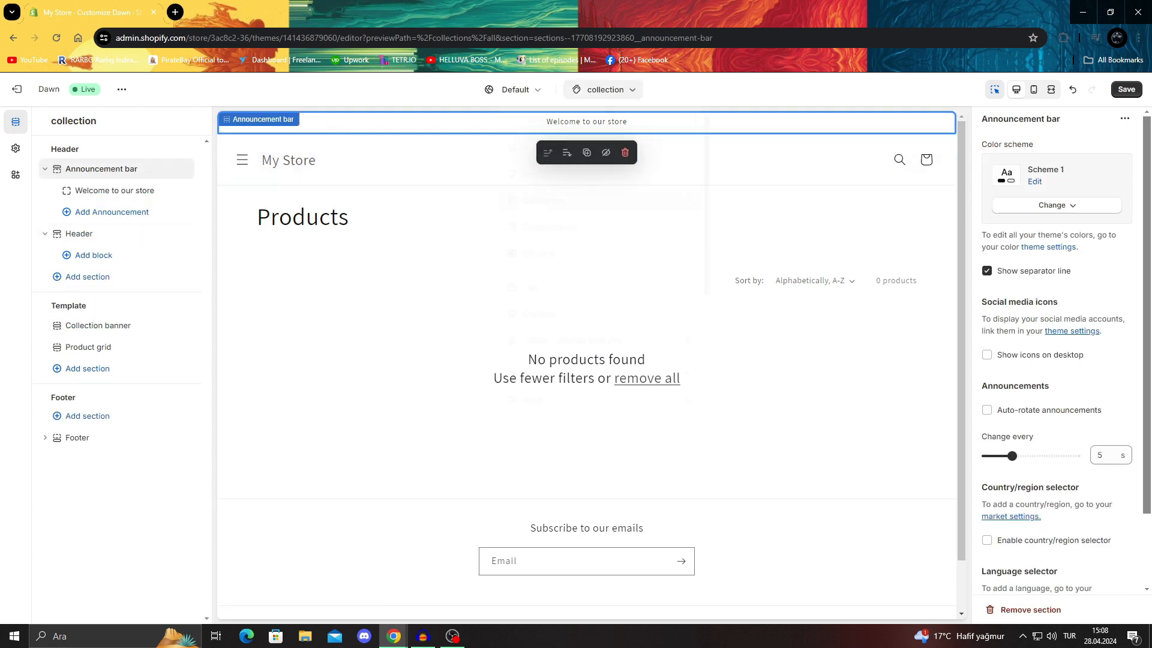
click(585, 150)
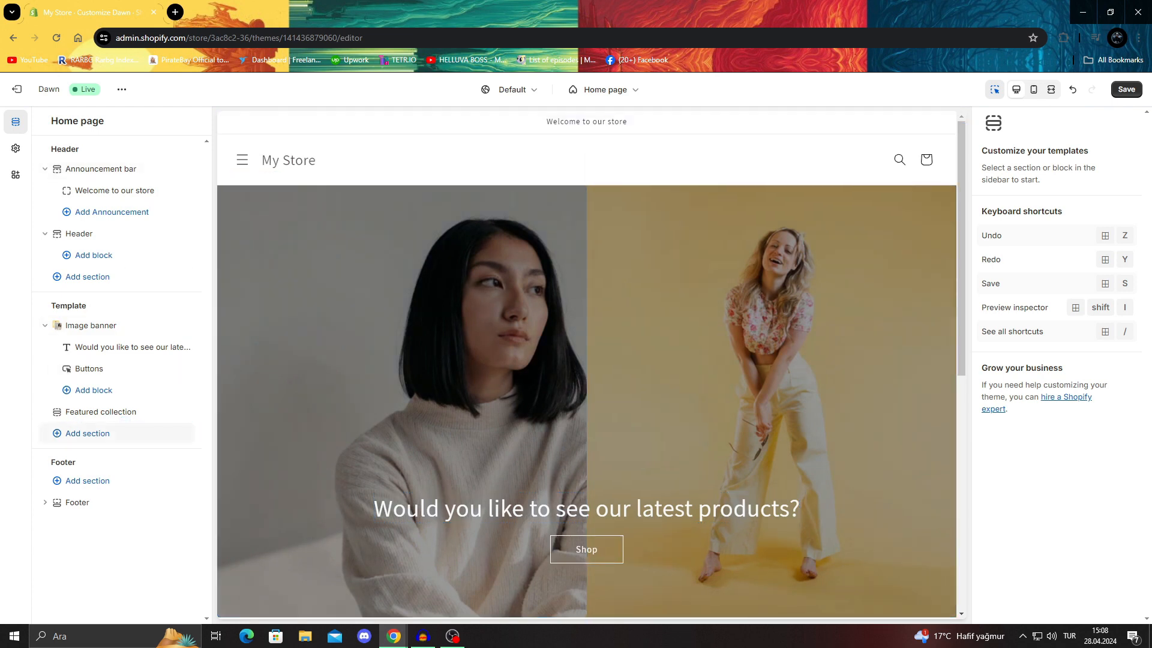
Add a Multirow section to the home page template below Featured collection
click(87, 433)
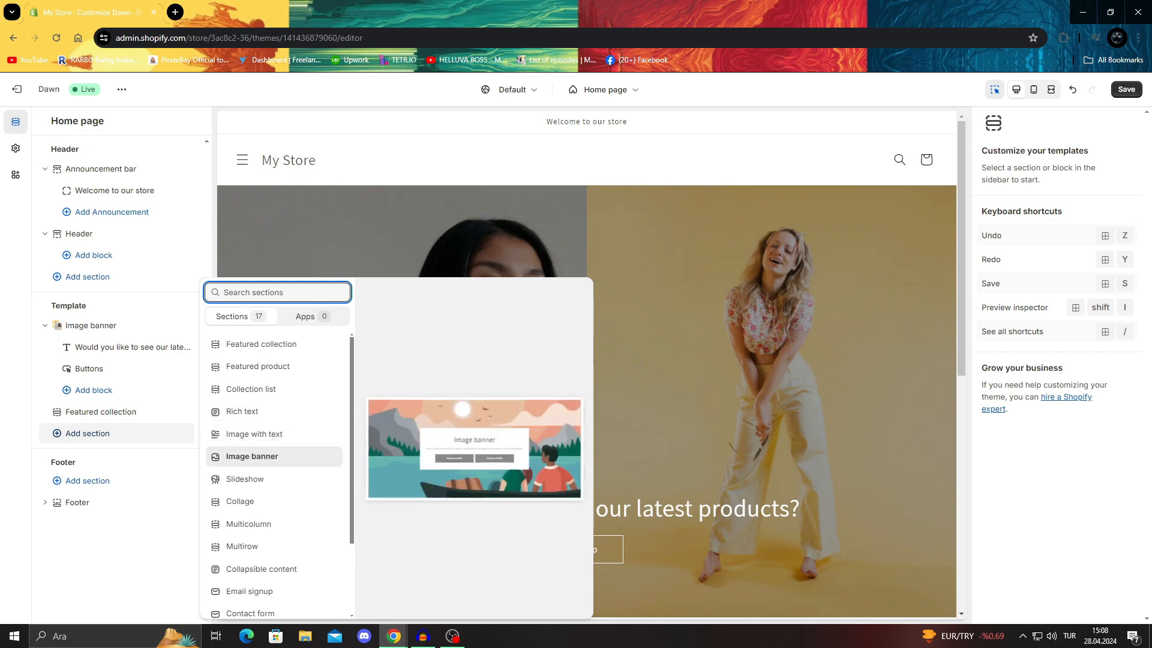
scroll(270, 500, down, 1)
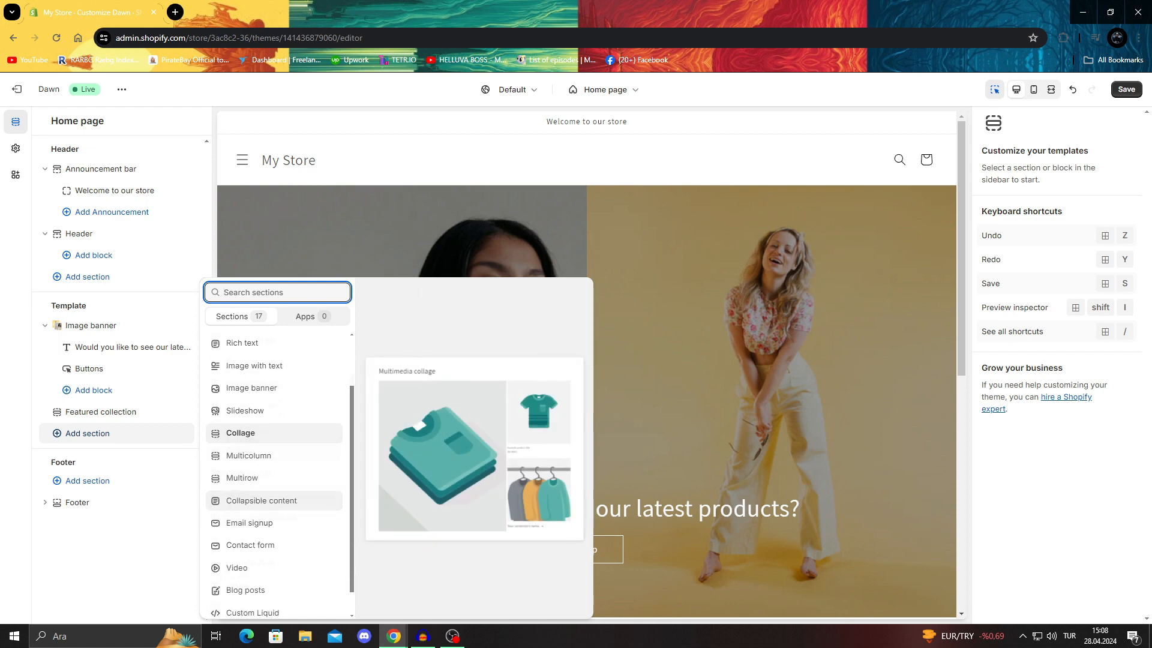
scroll(270, 449, down, 1)
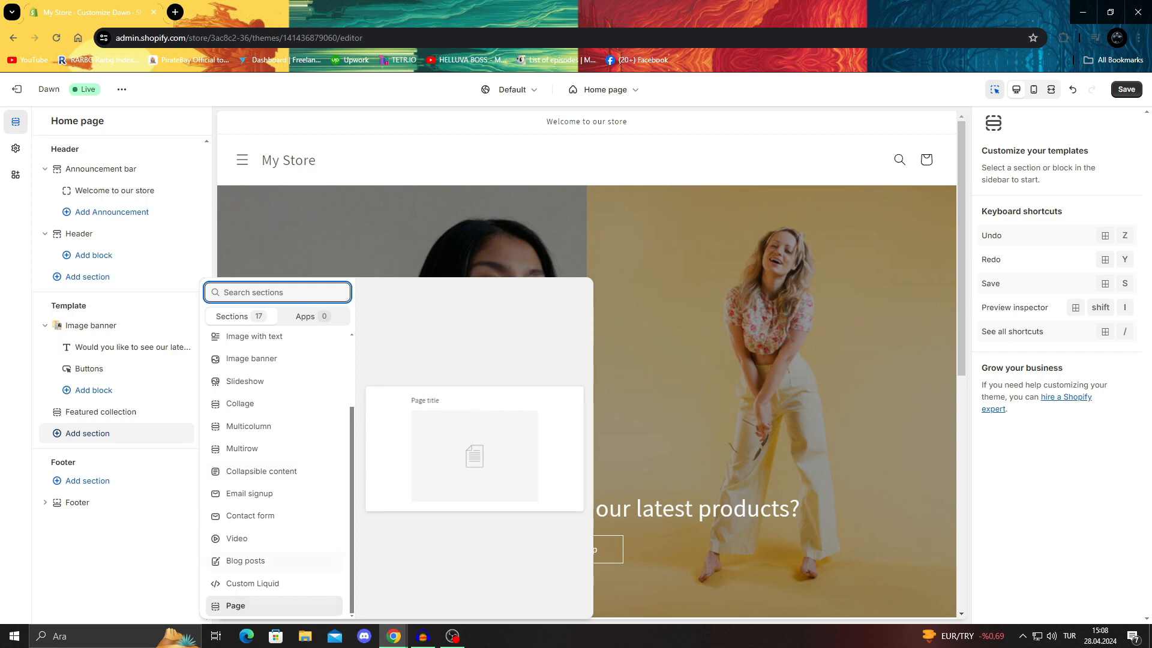
click(249, 448)
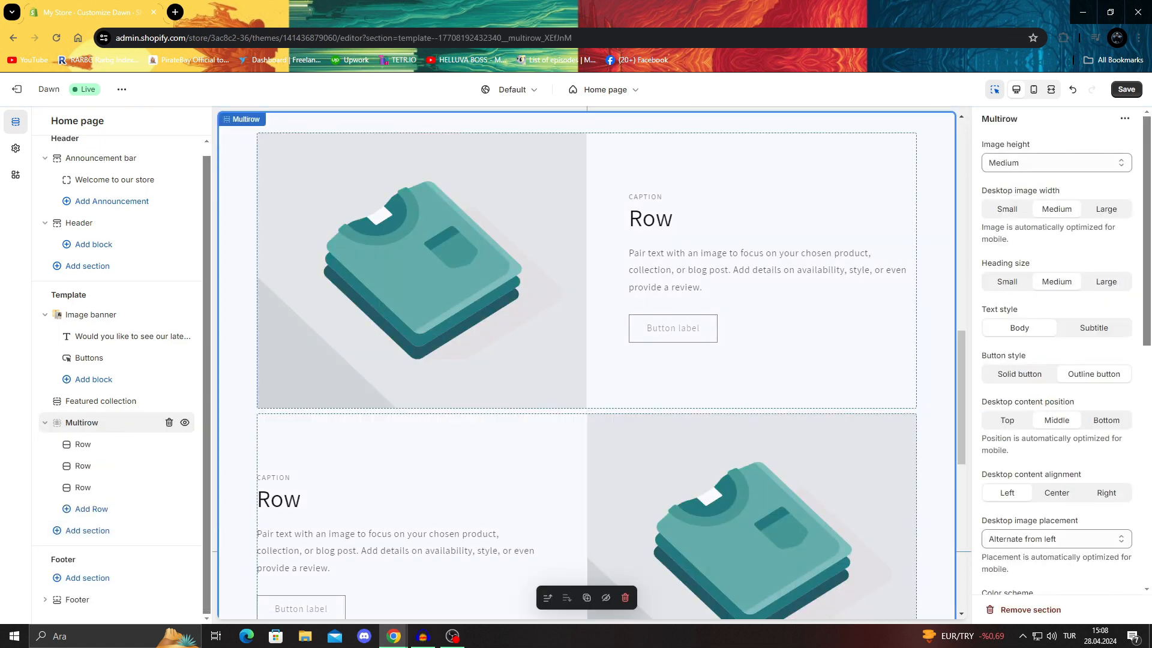
Replace the body text of the Multirow section's first row with "WoW"
click(587, 270)
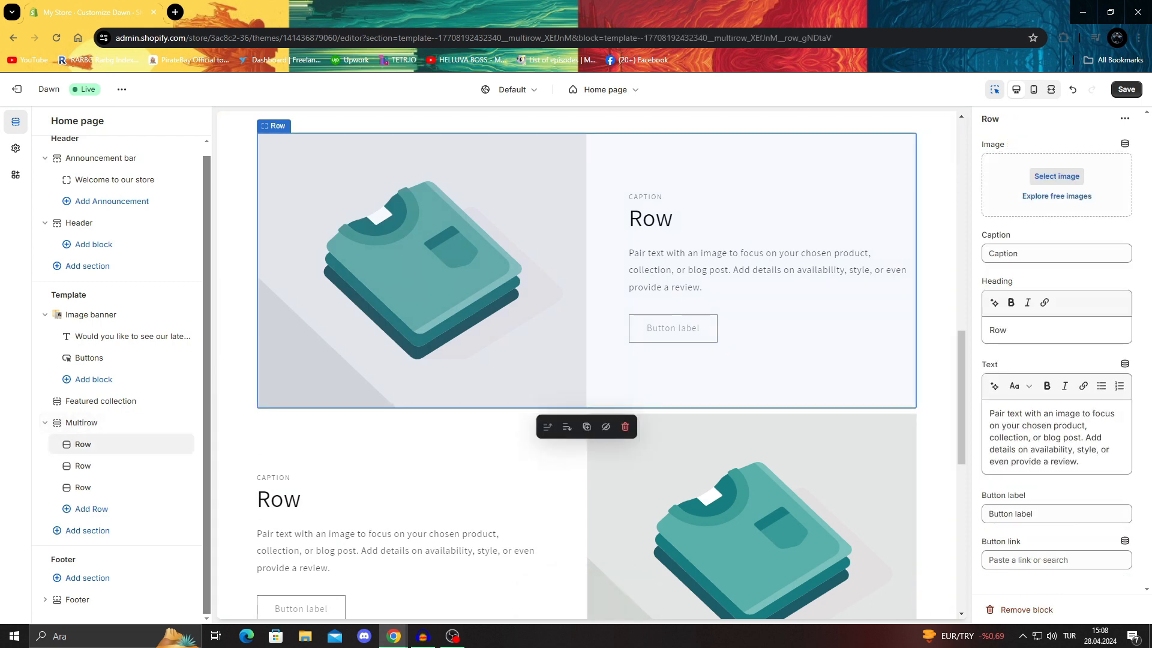
triple_click(1051, 437)
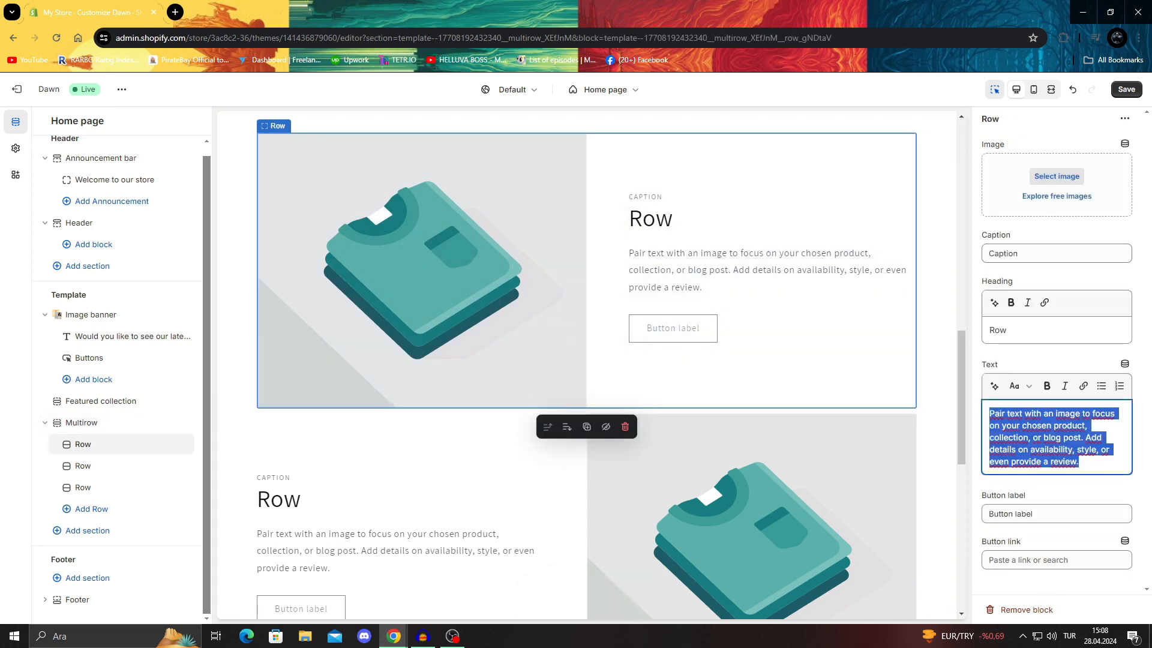
text(WoW)
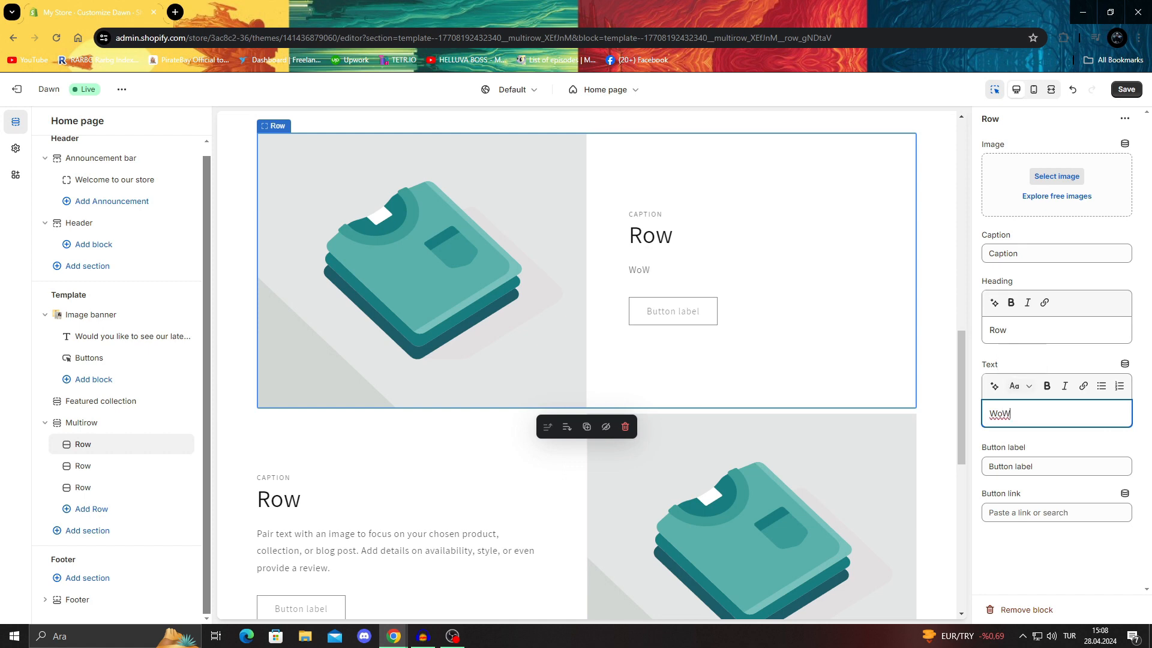
click(780, 282)
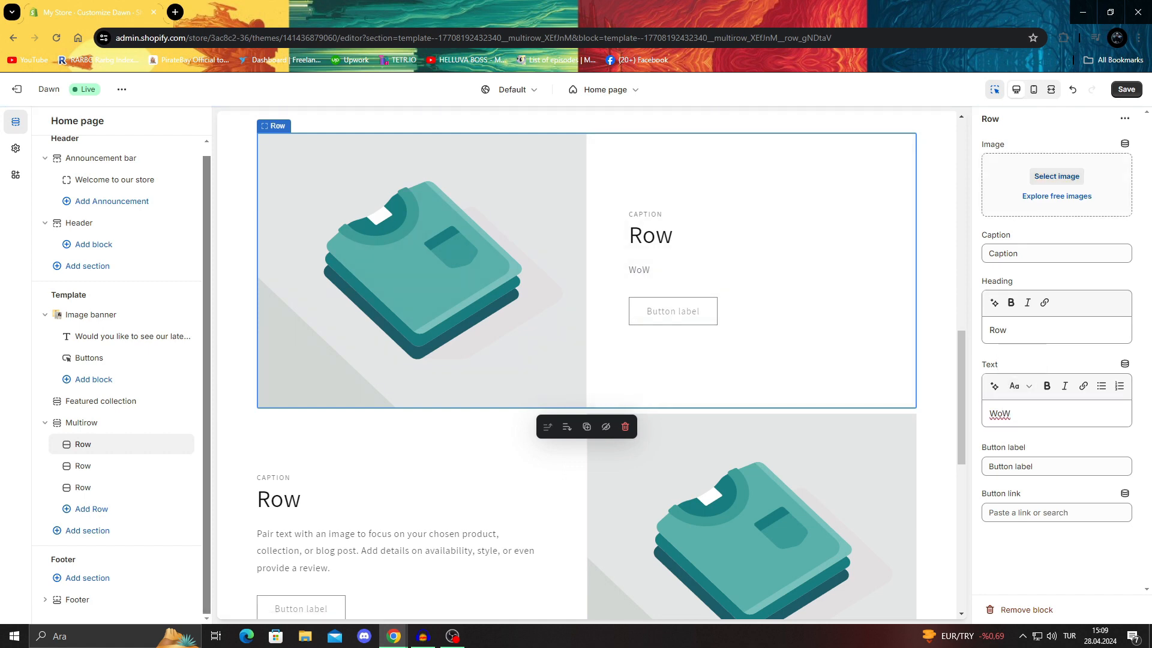
Try the free Women's Fashion photo of the turquoise necklace and floral top as the first row's image
click(1057, 196)
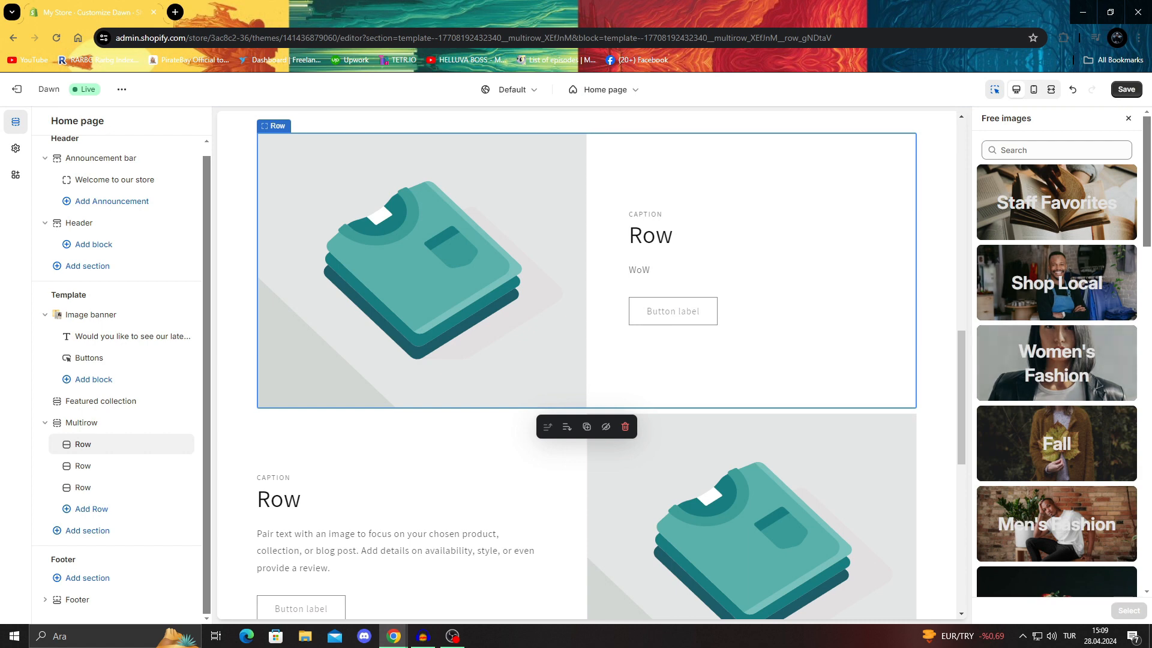
click(1054, 351)
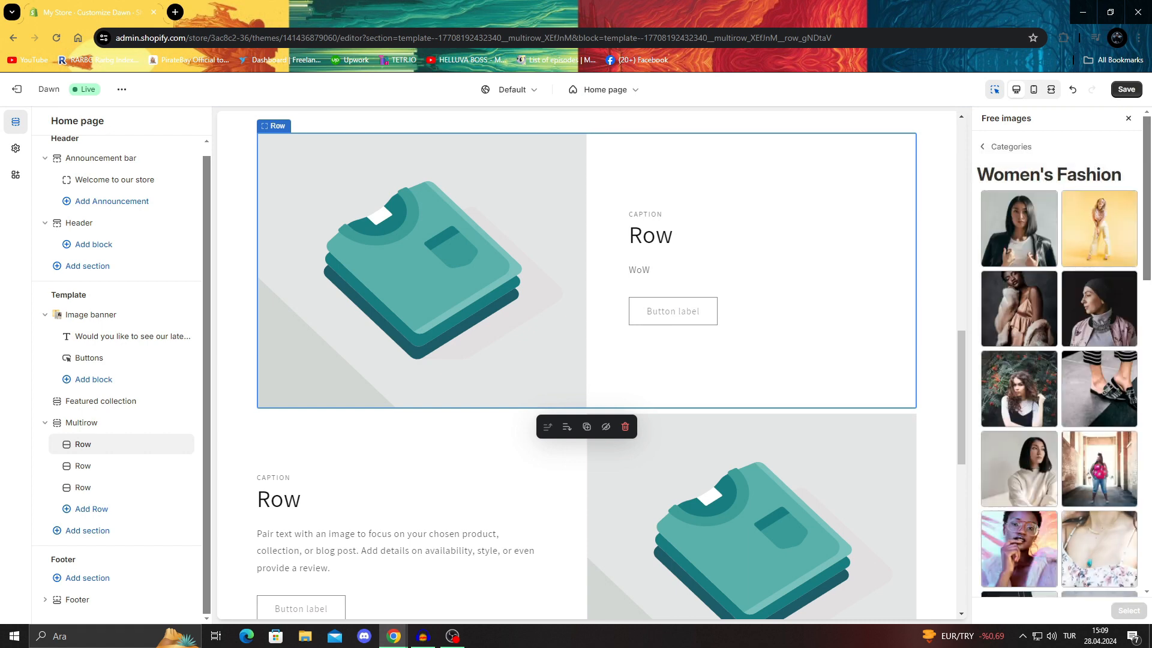
click(1099, 549)
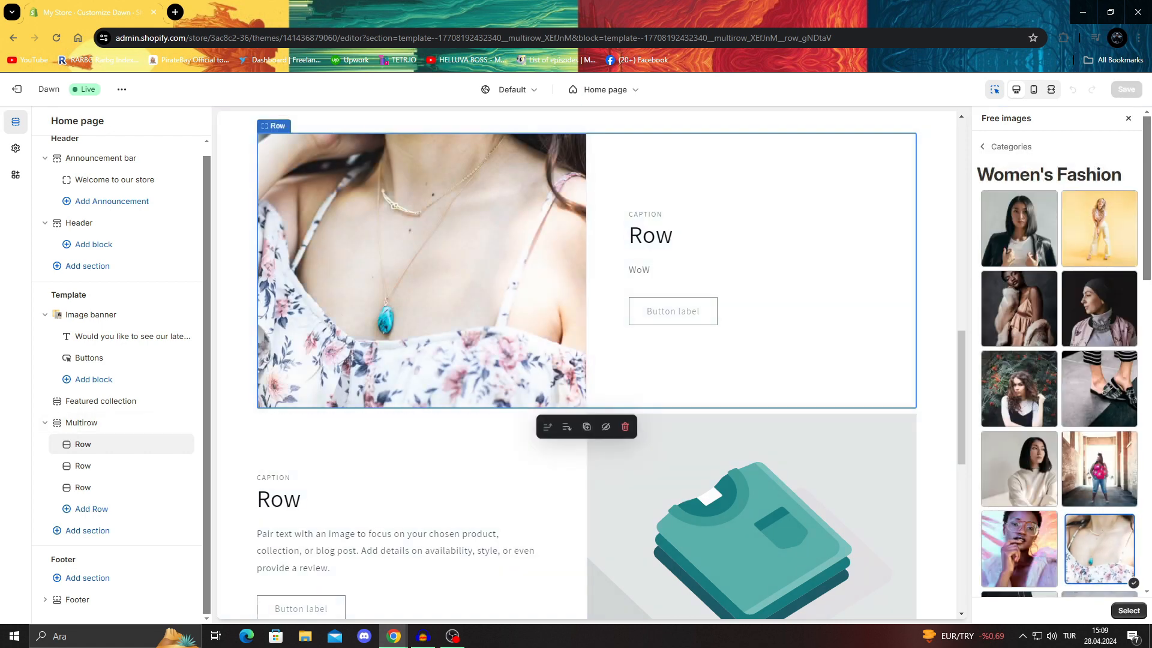
click(1129, 118)
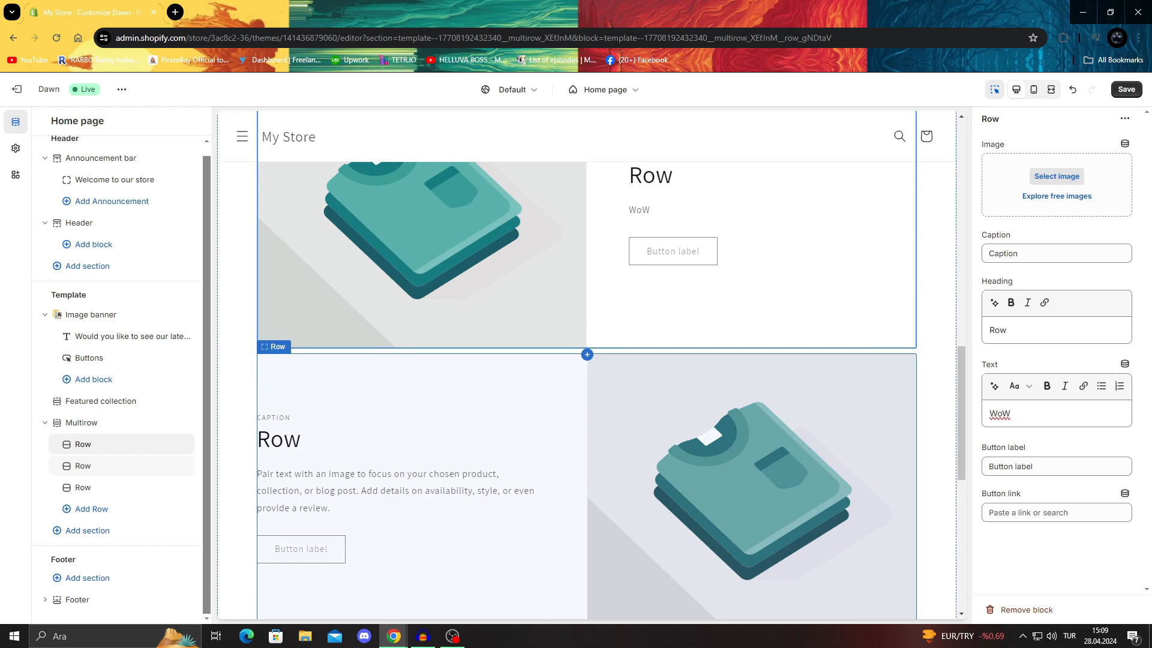
Look over the whole home page preview and save the theme changes
scroll(586, 420, up, 9)
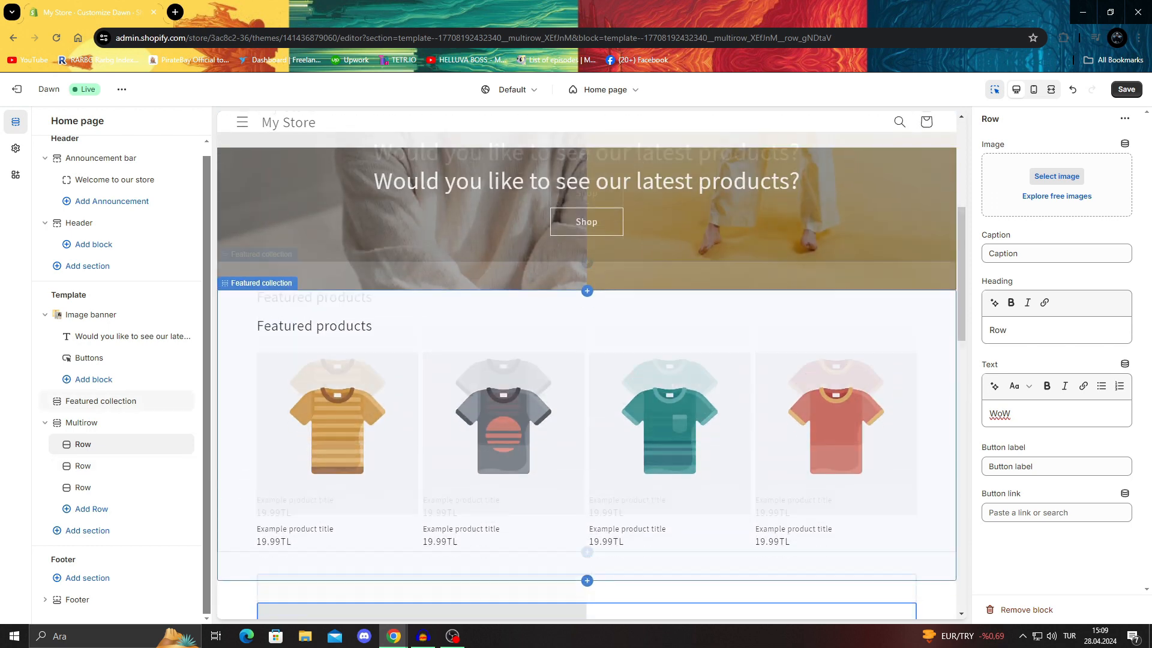
scroll(587, 360, down, 10)
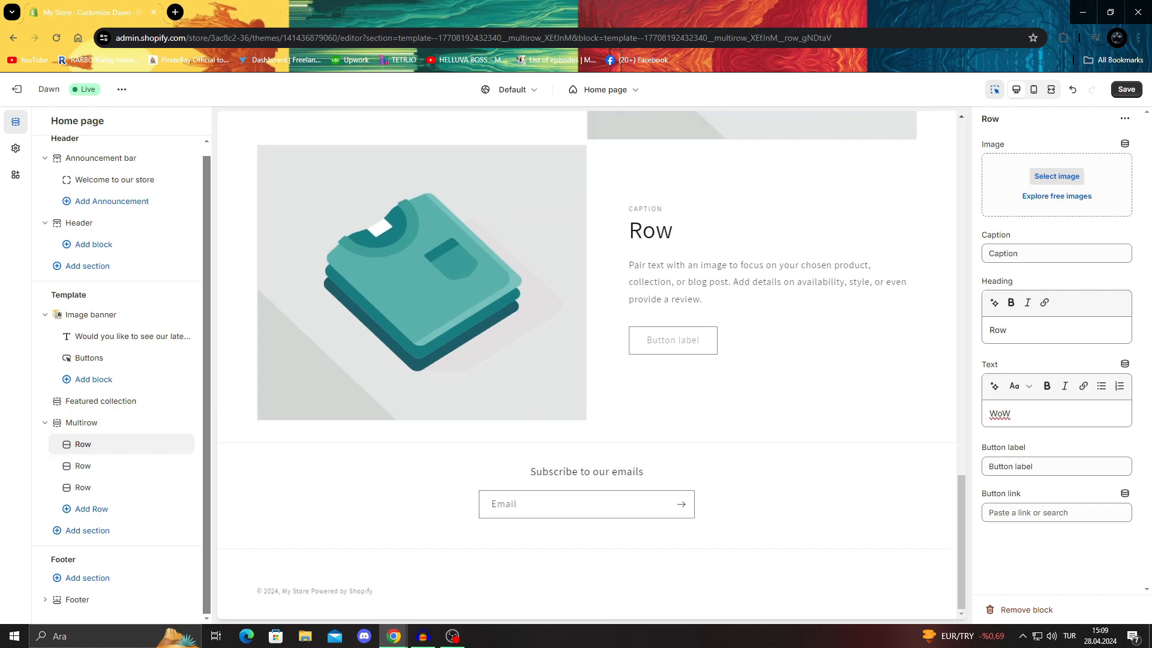
click(1126, 90)
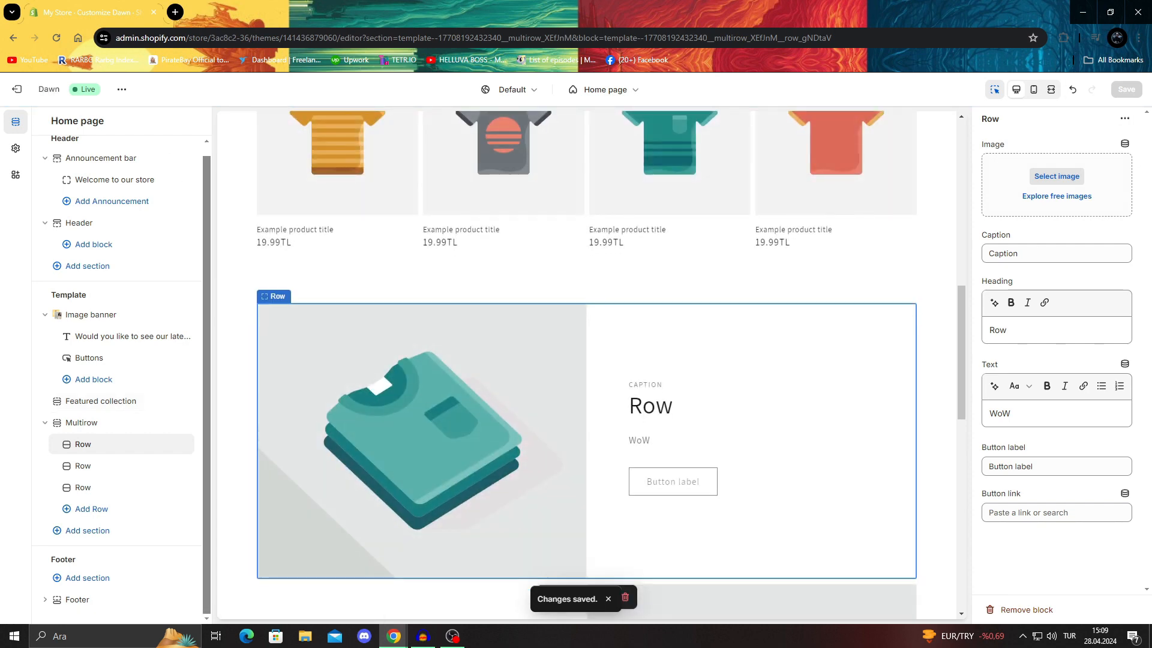
Leave the theme editor and look through the popular free themes on the store's Themes page
click(17, 90)
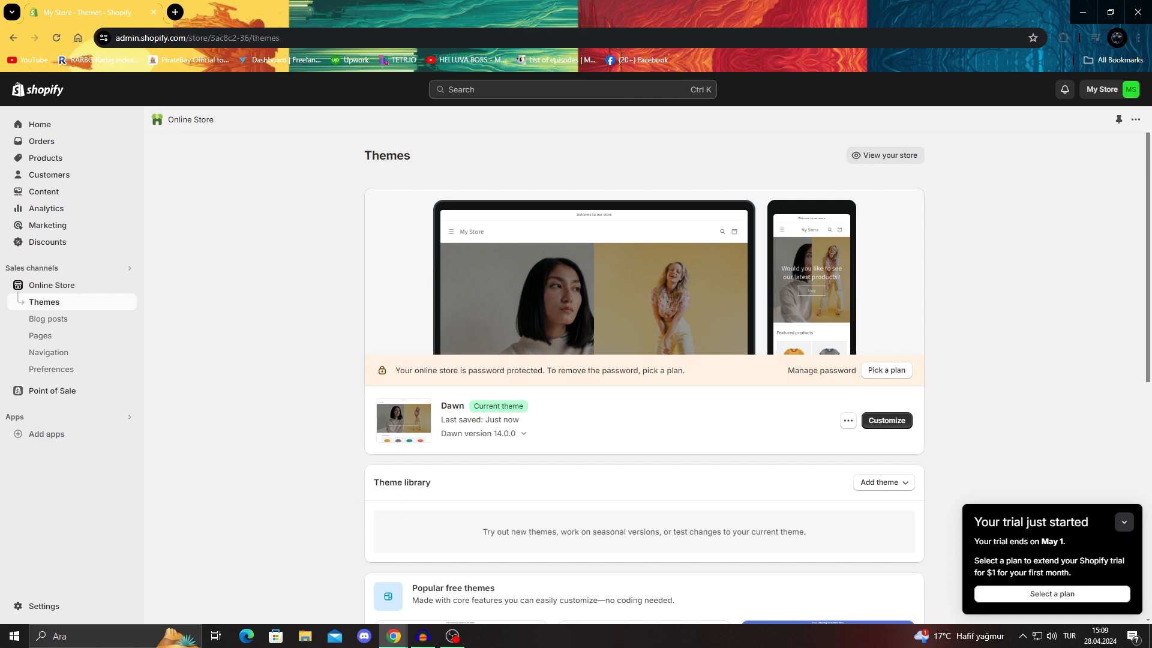
scroll(644, 366, down, 5)
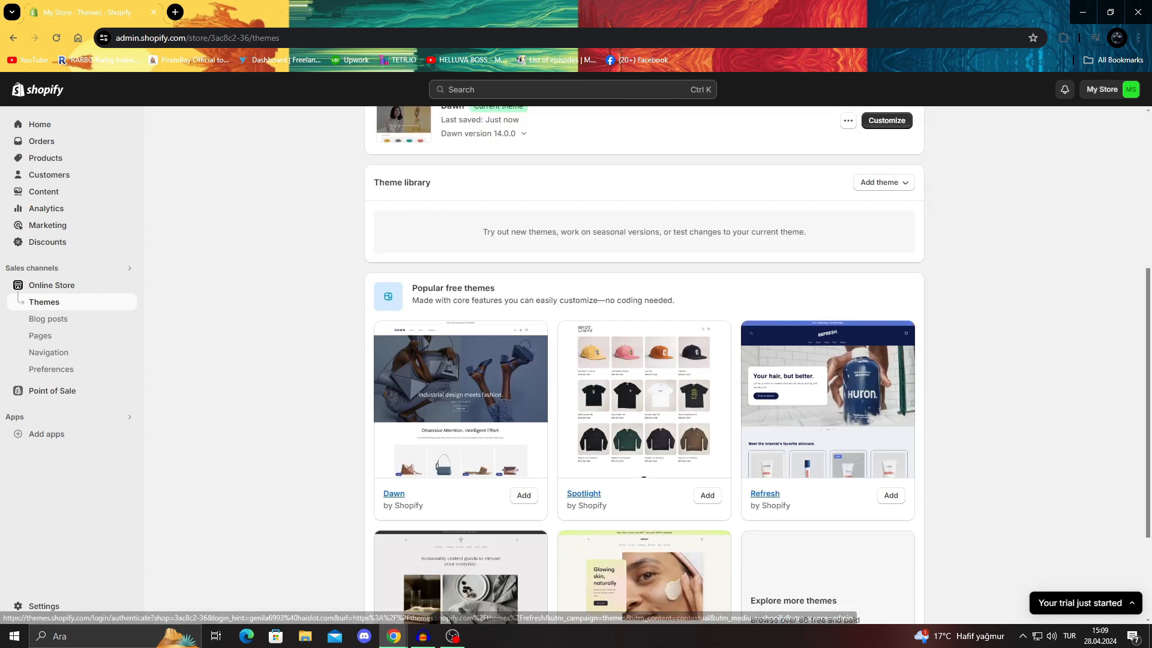
scroll(644, 366, up, 5)
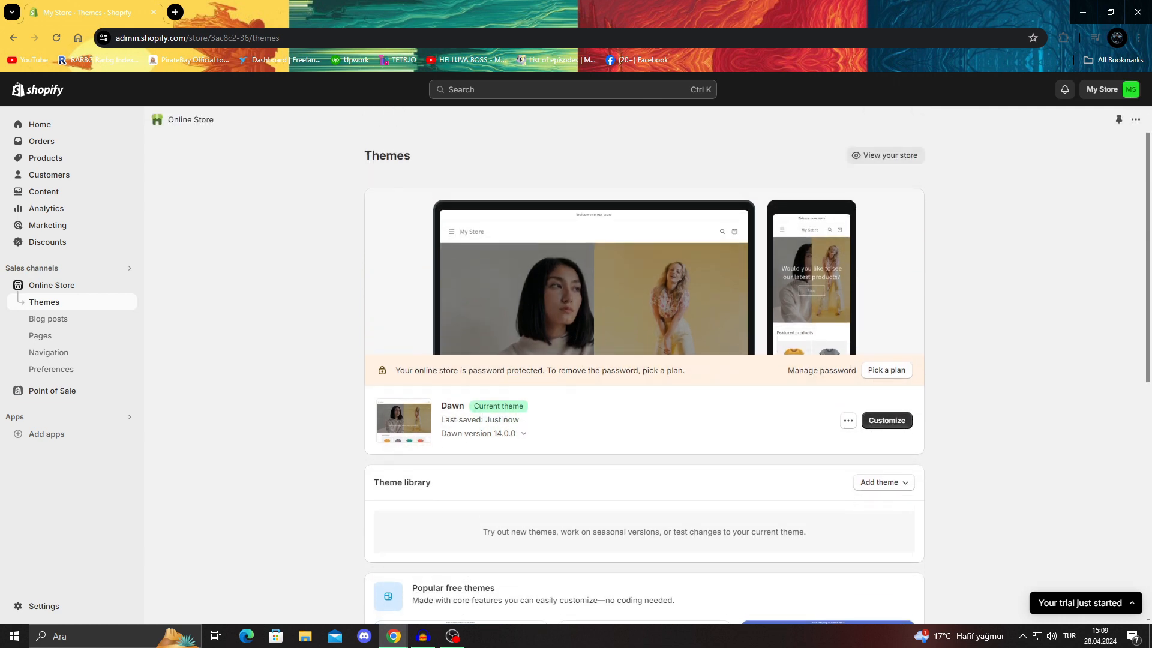